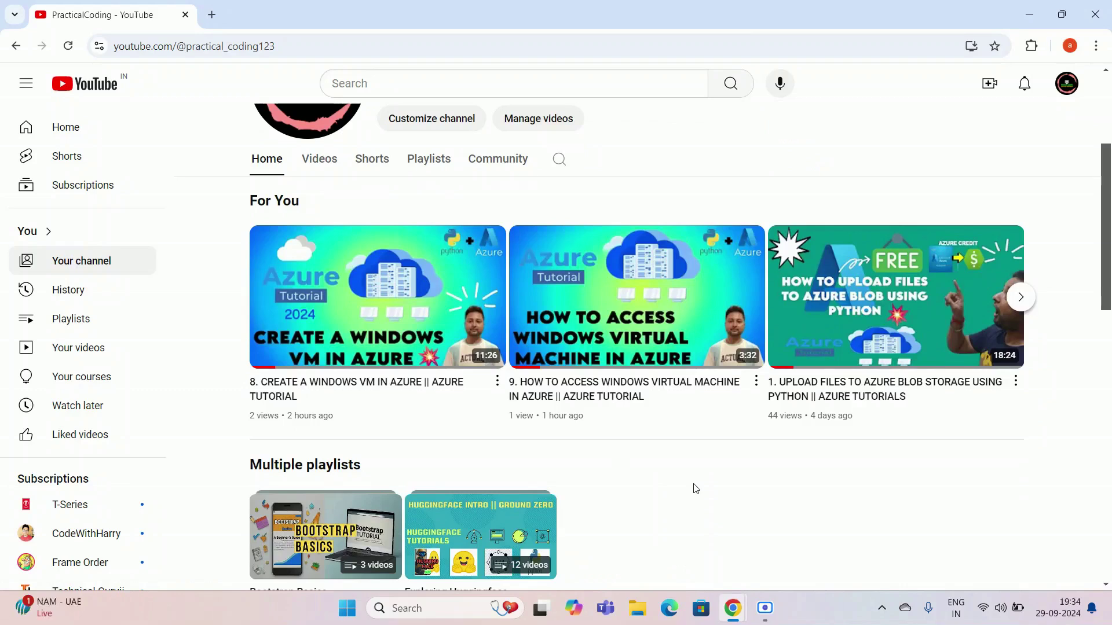
# Step: Open the Azure portal at portal.azure.com in a new browser tab and show the full list of services
pyautogui.click(217, 20)
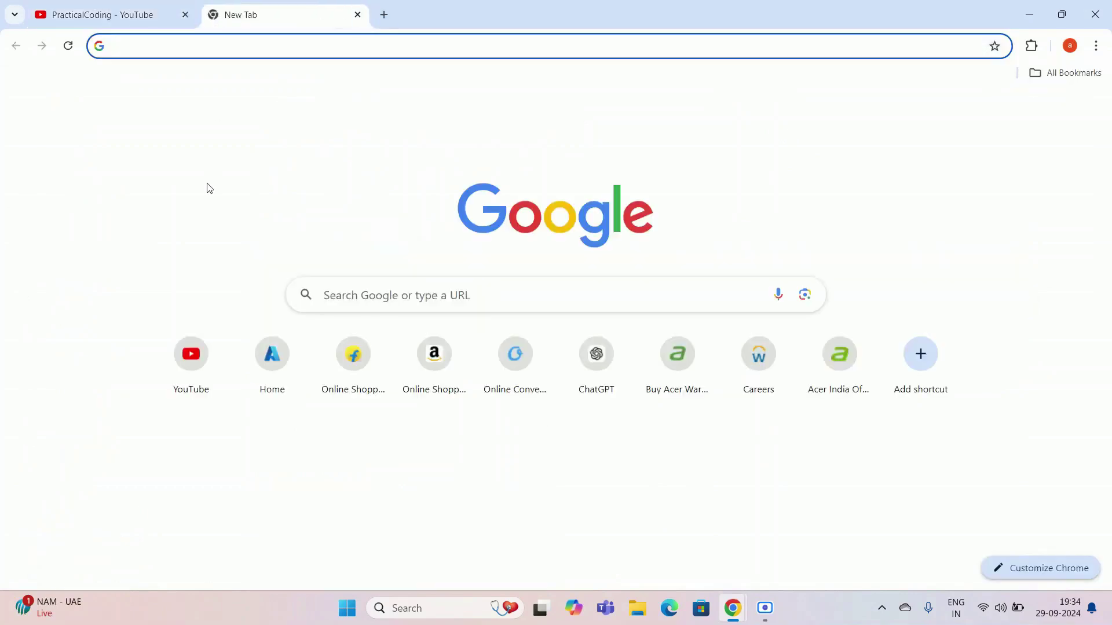
pyautogui.write('portal.azure.com')
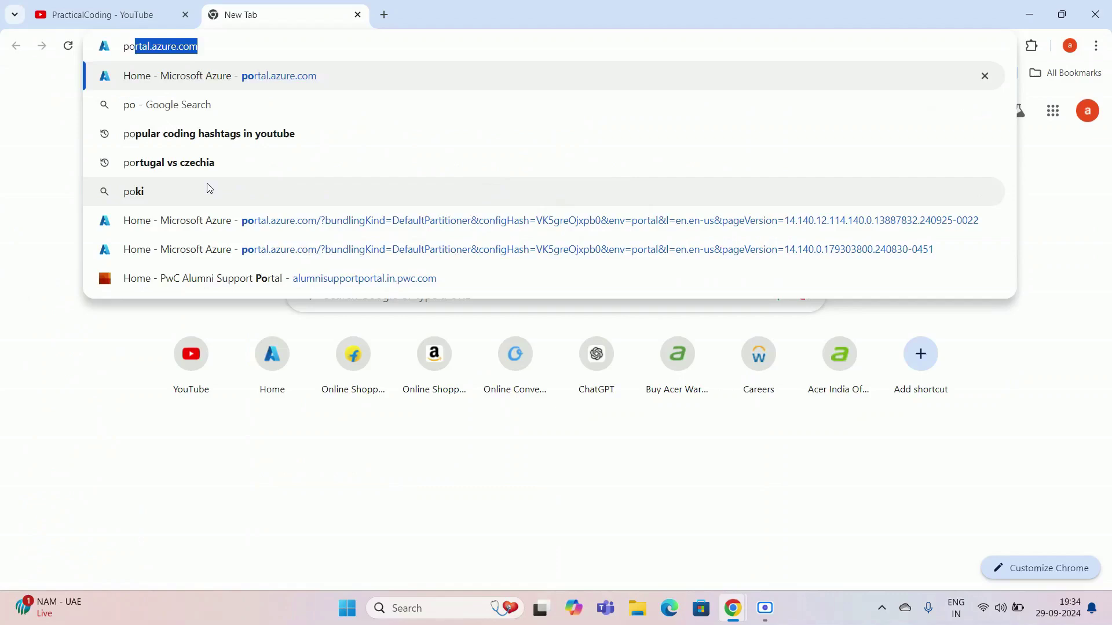
pyautogui.press('Return')
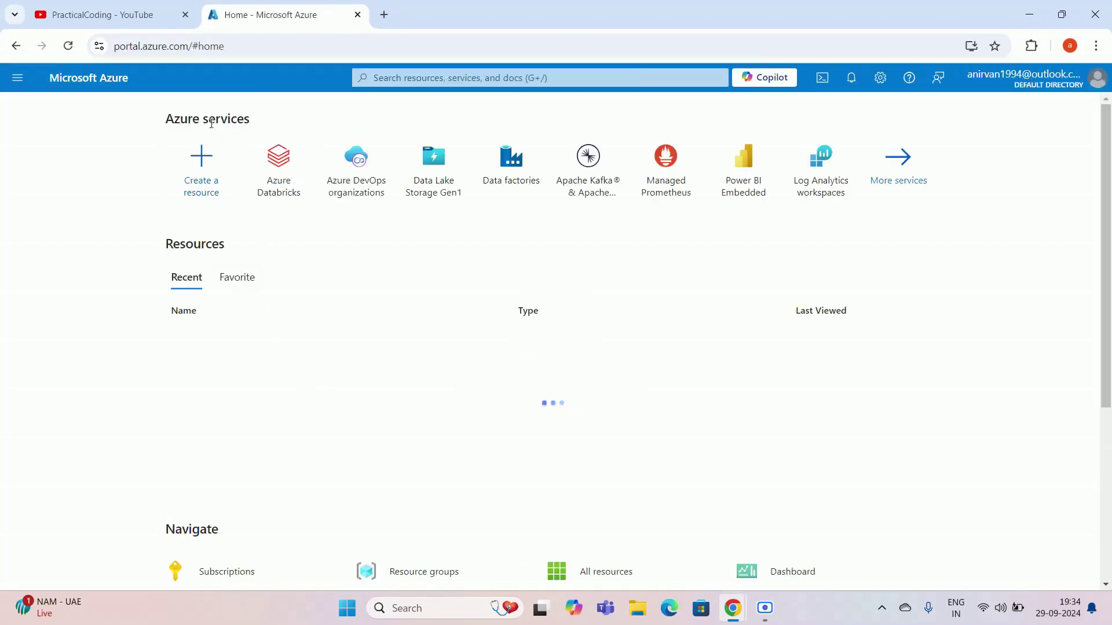
pyautogui.click(1095, 114)
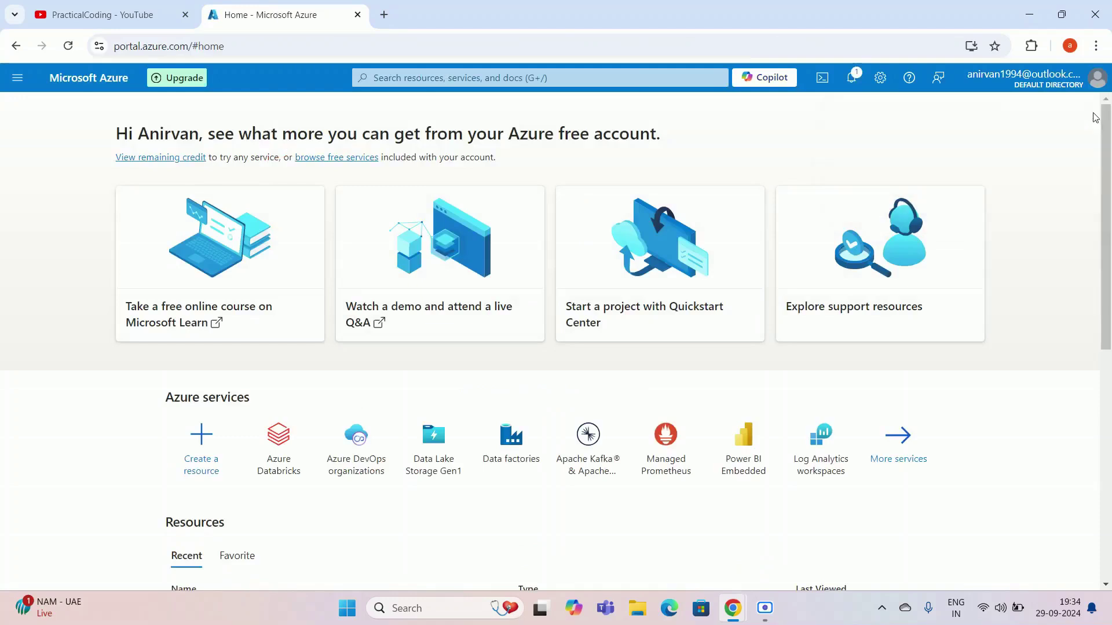
pyautogui.click(915, 445)
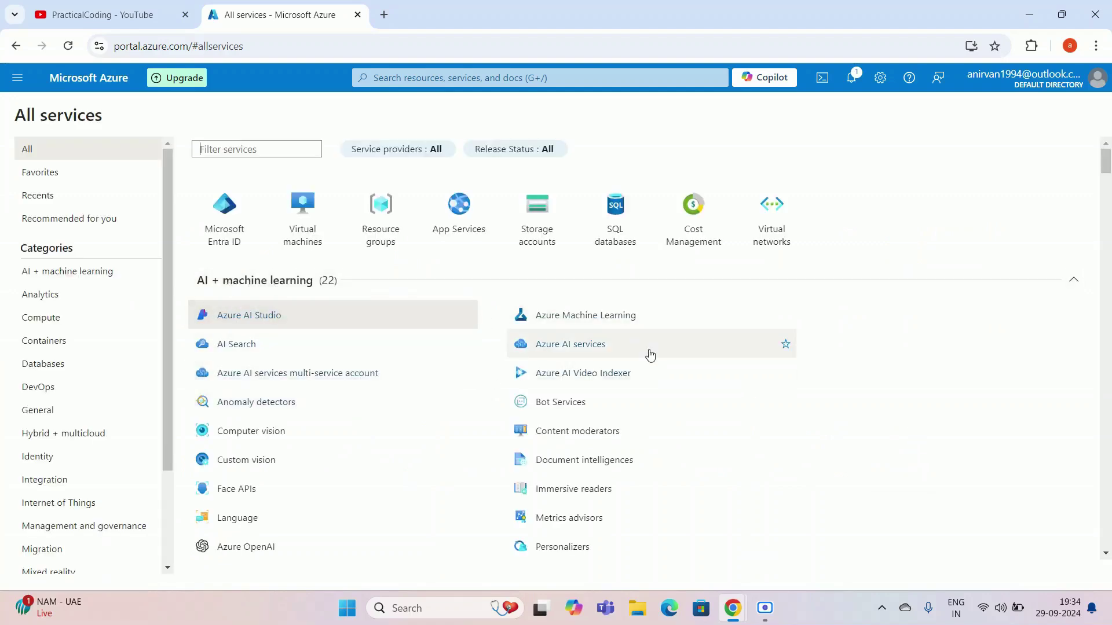
# Step: Look through the service categories from AI + machine learning to Containers, examining the Analytics entries including Azure Databricks
pyautogui.scroll(-5, 389, 338)
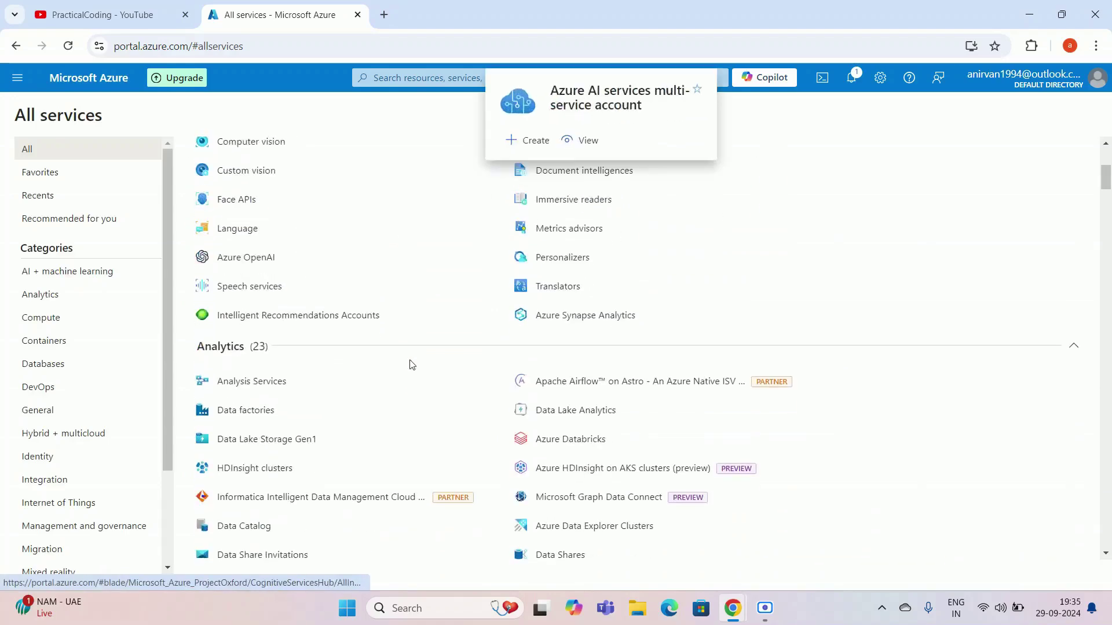
pyautogui.scroll(-9, 377, 380)
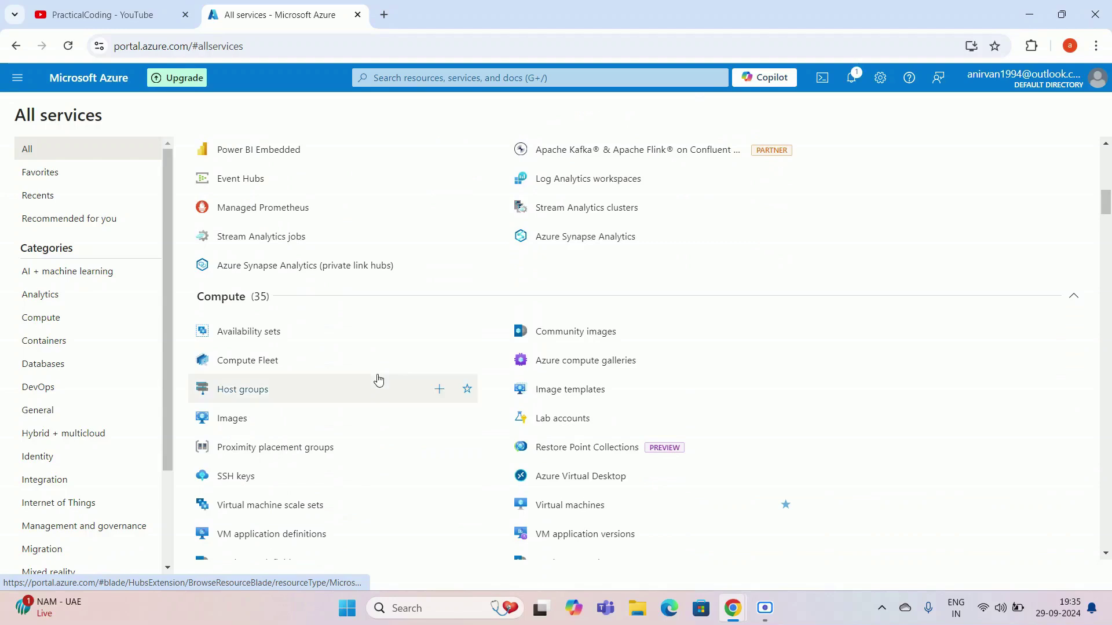
pyautogui.scroll(-10, 369, 380)
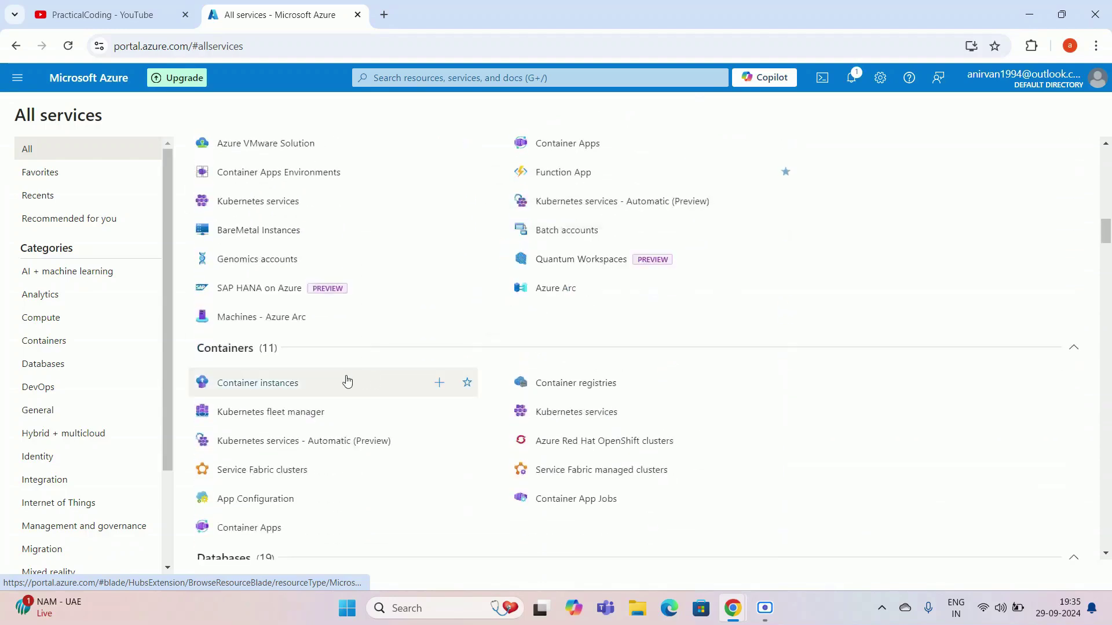
pyautogui.scroll(-3, 355, 398)
pyautogui.scroll(10, 355, 398)
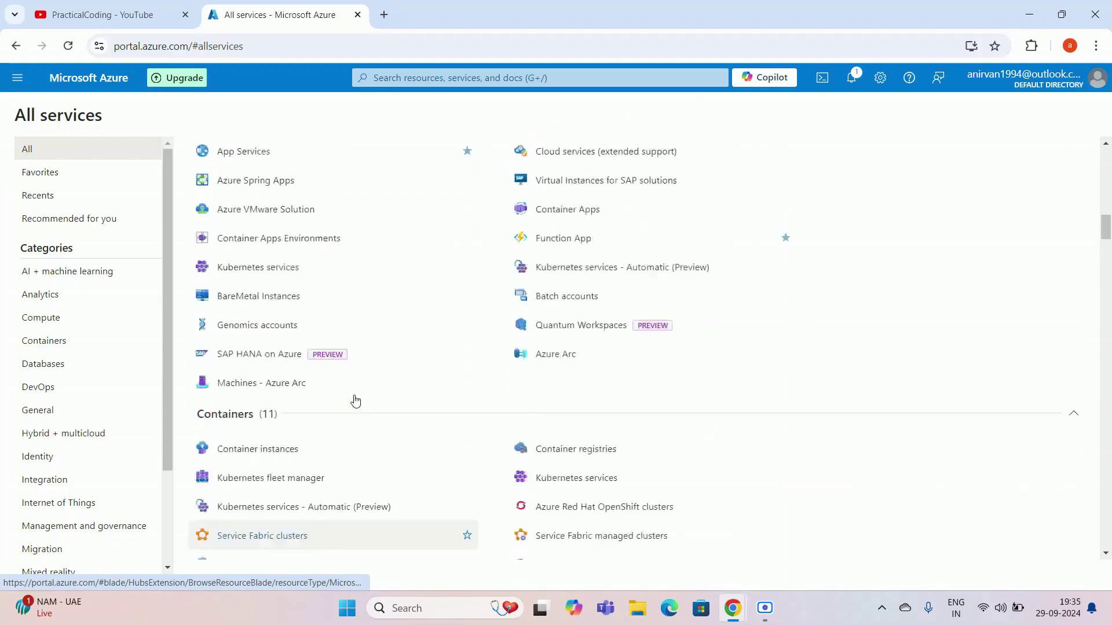
pyautogui.scroll(8, 355, 400)
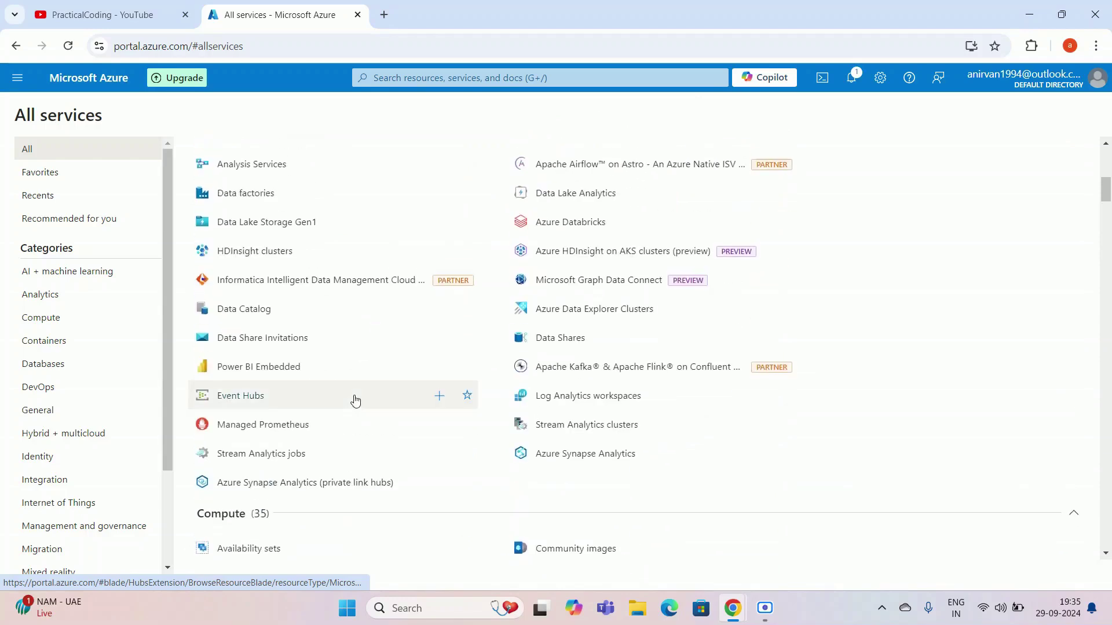
pyautogui.scroll(3, 355, 401)
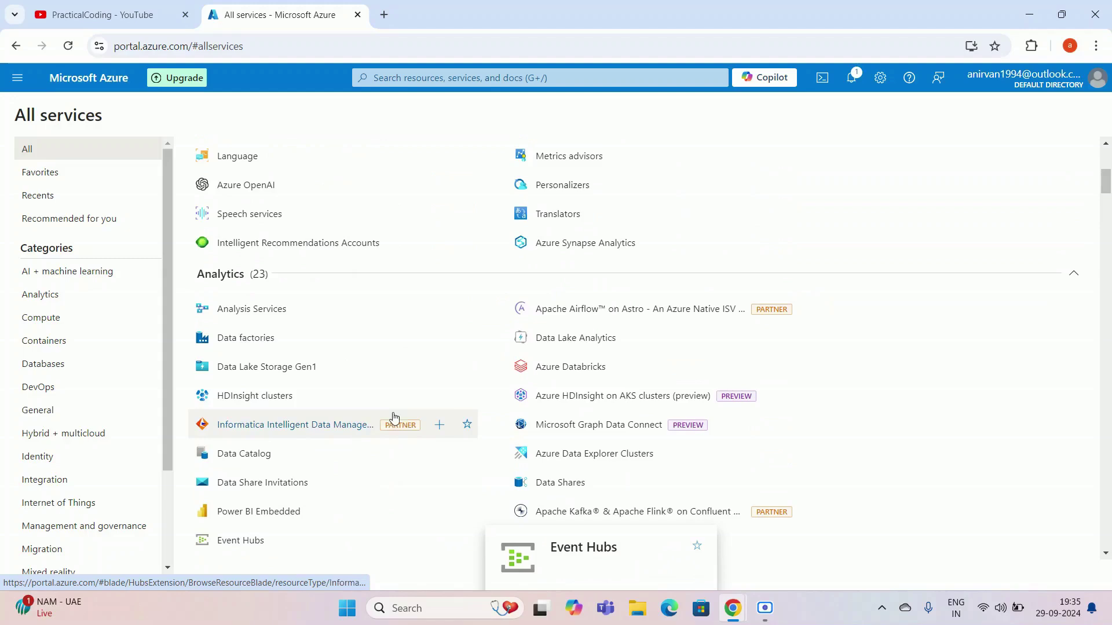
pyautogui.scroll(-3, 859, 264)
pyautogui.scroll(2, 851, 306)
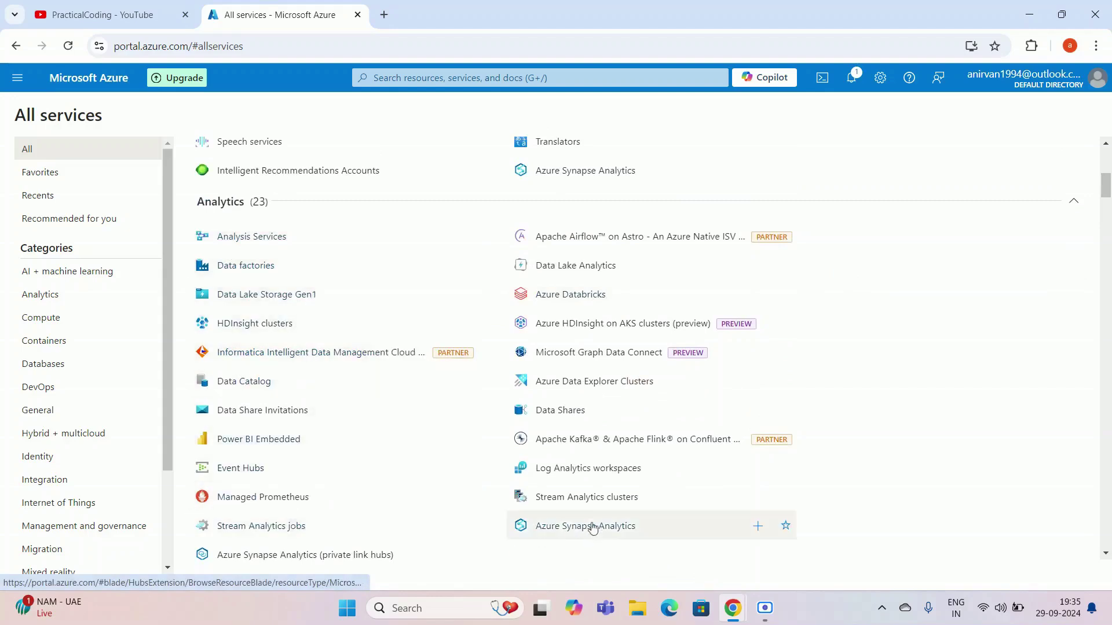
pyautogui.moveTo(639, 253)
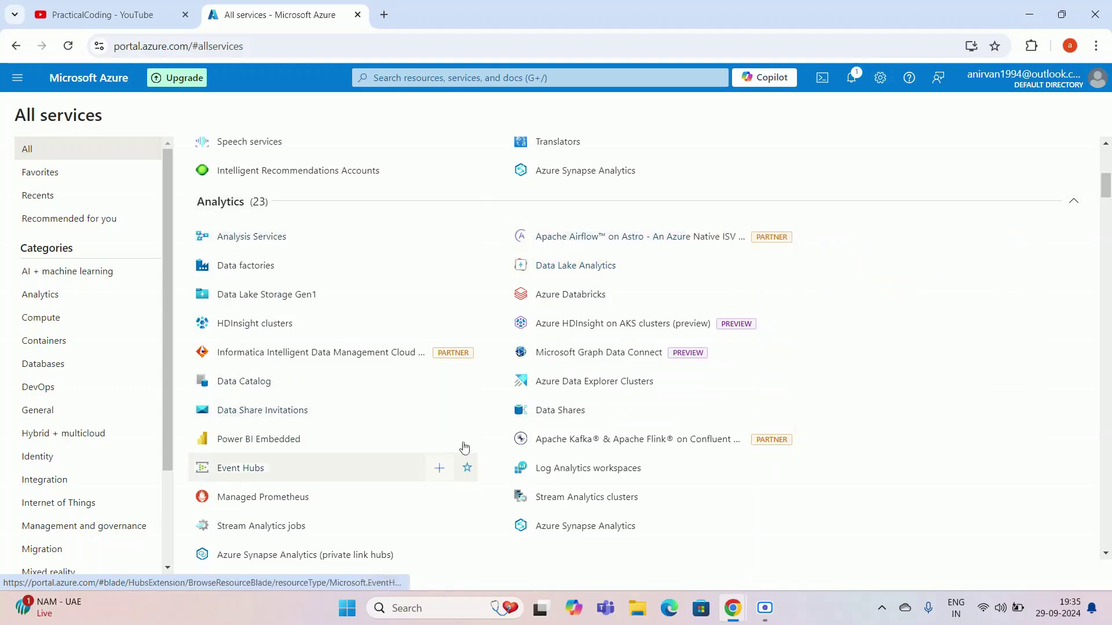
pyautogui.moveTo(603, 297)
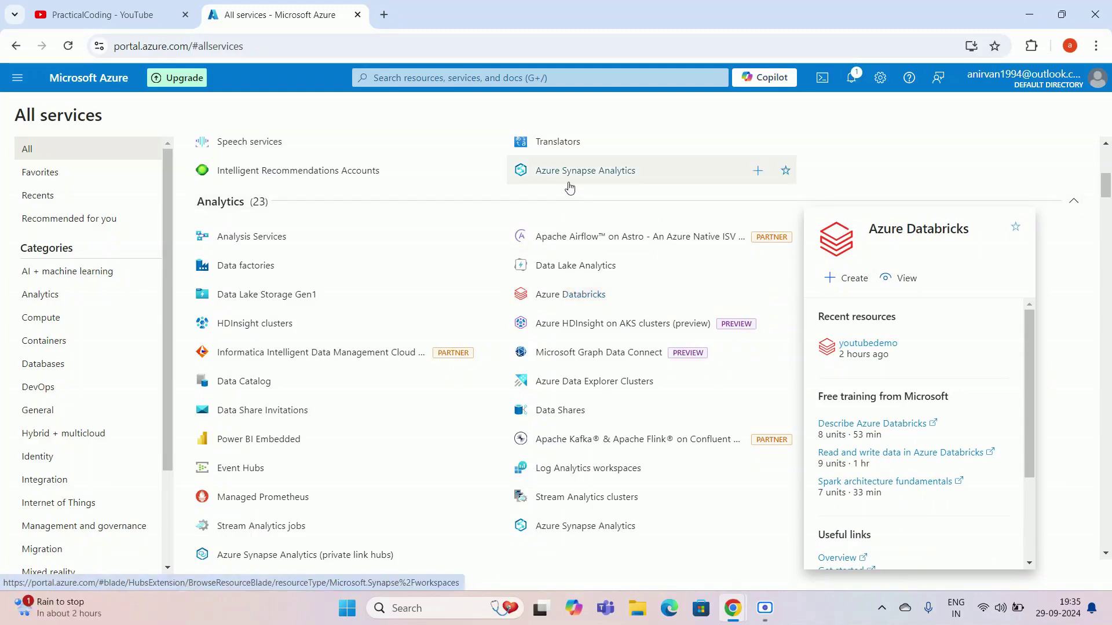
pyautogui.moveTo(570, 188)
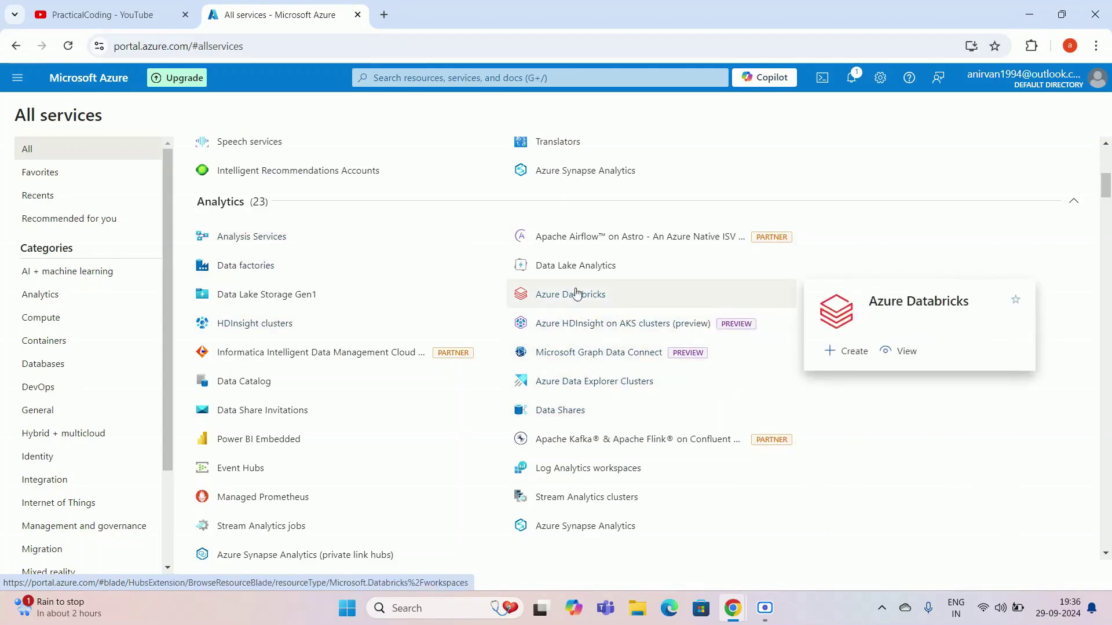
# Step: Open the Azure Databricks service and start creating a new workspace
pyautogui.click(615, 302)
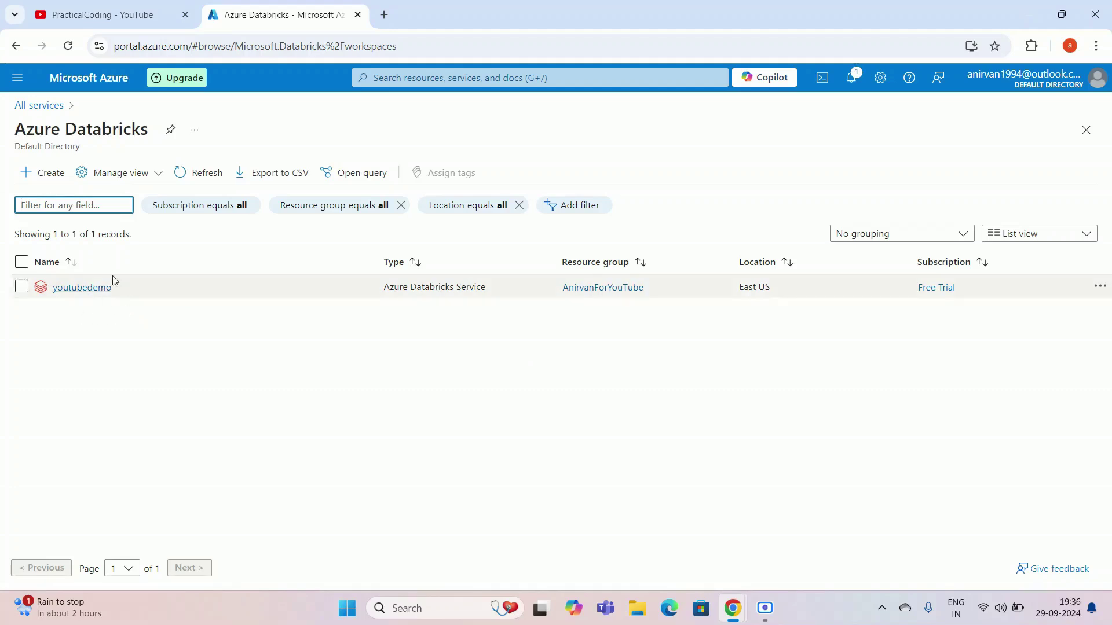
pyautogui.click(47, 177)
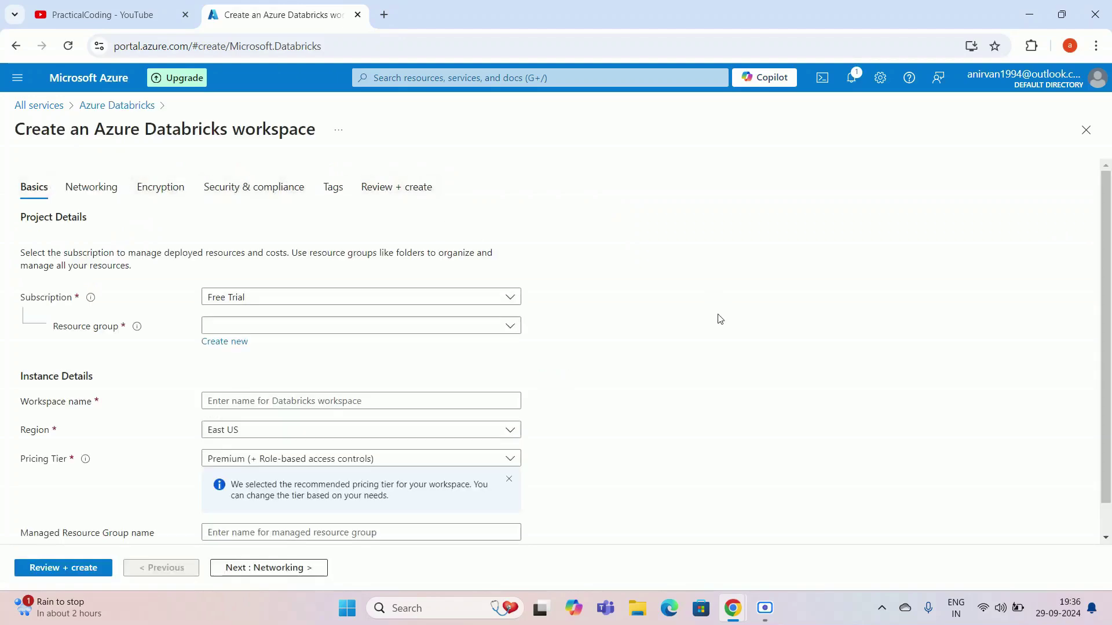
pyautogui.scroll(-1, 720, 316)
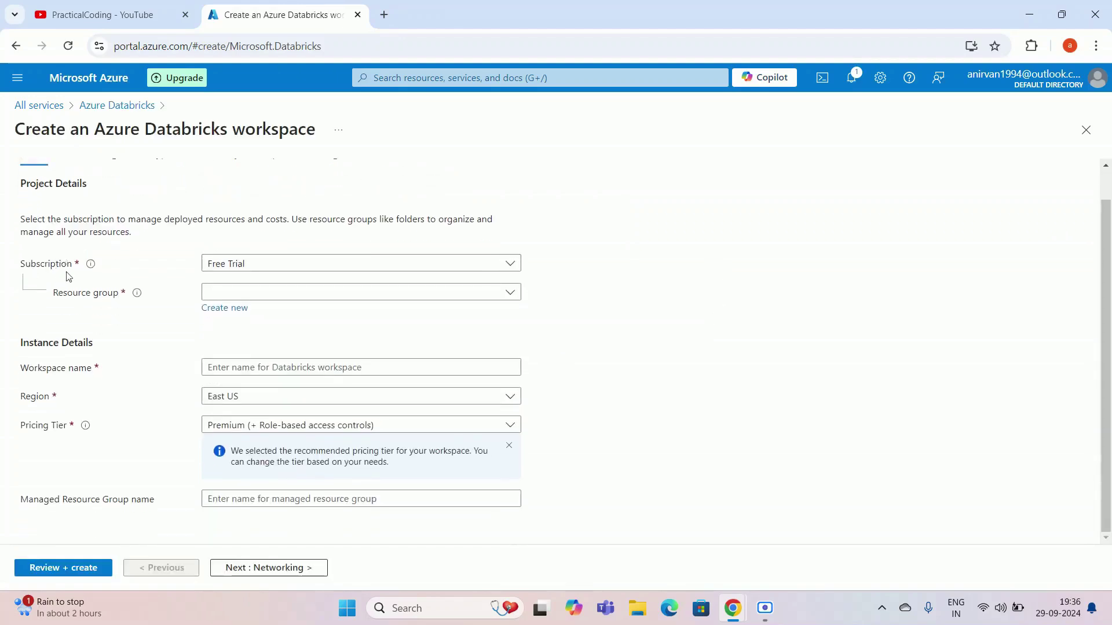
# Step: Assign the workspace to the existing resource group ending in "ForYouTube" and name the workspace exampledemo
pyautogui.click(455, 293)
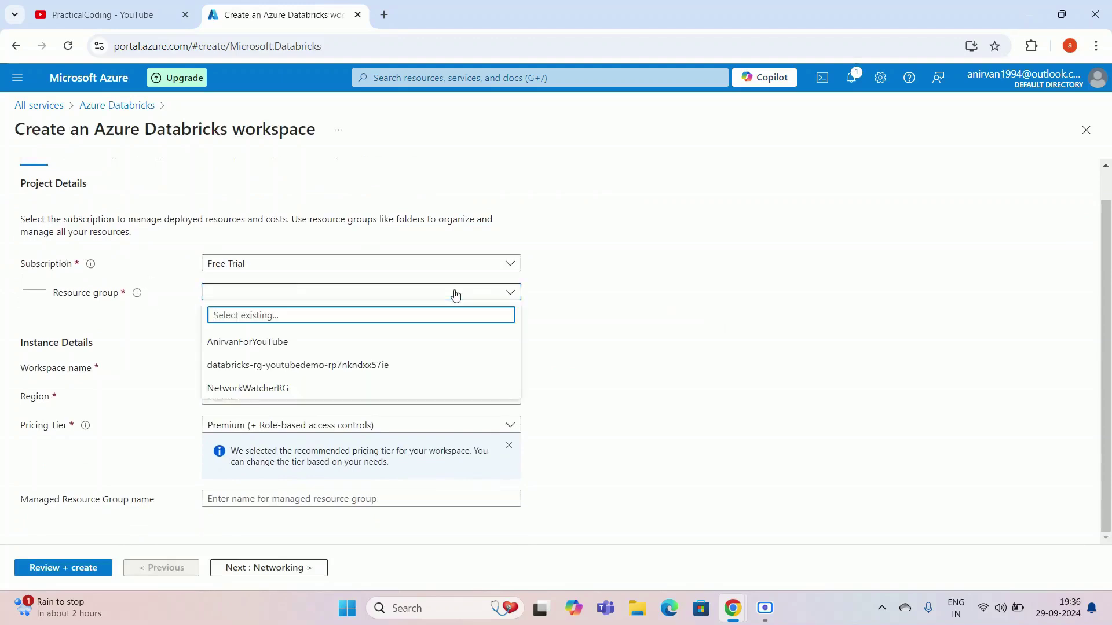
pyautogui.click(283, 347)
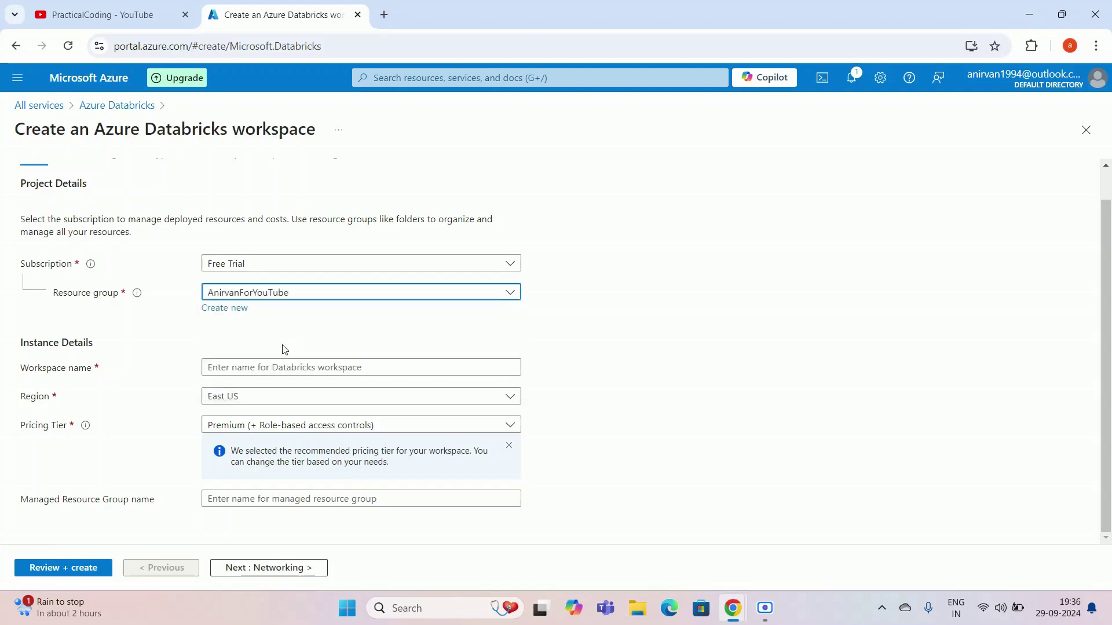
pyautogui.click(250, 366)
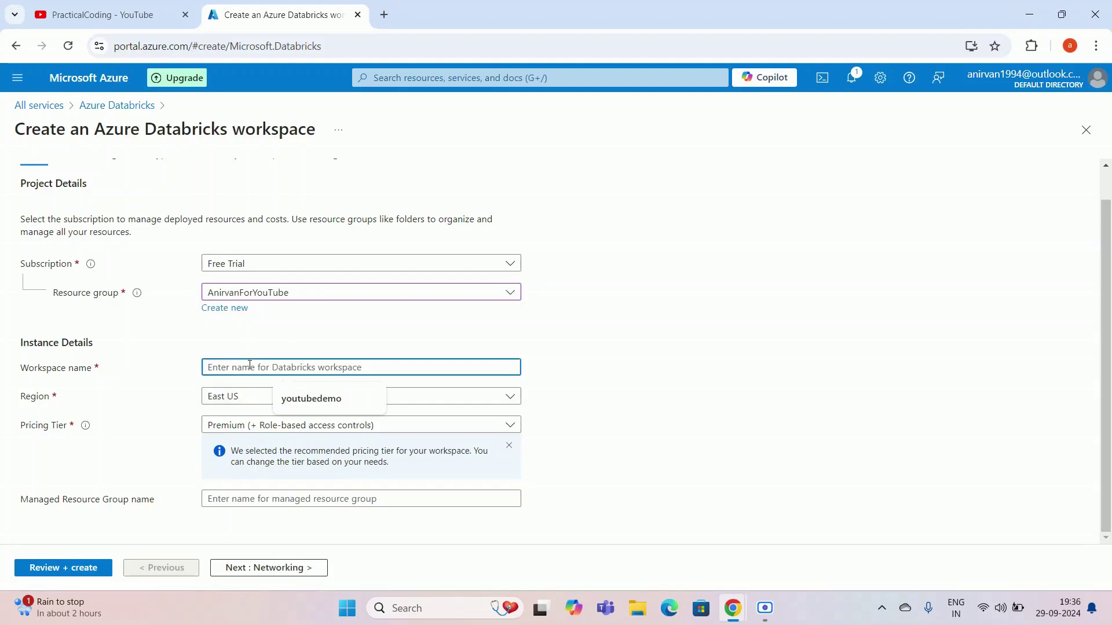
pyautogui.write('exampledemo')
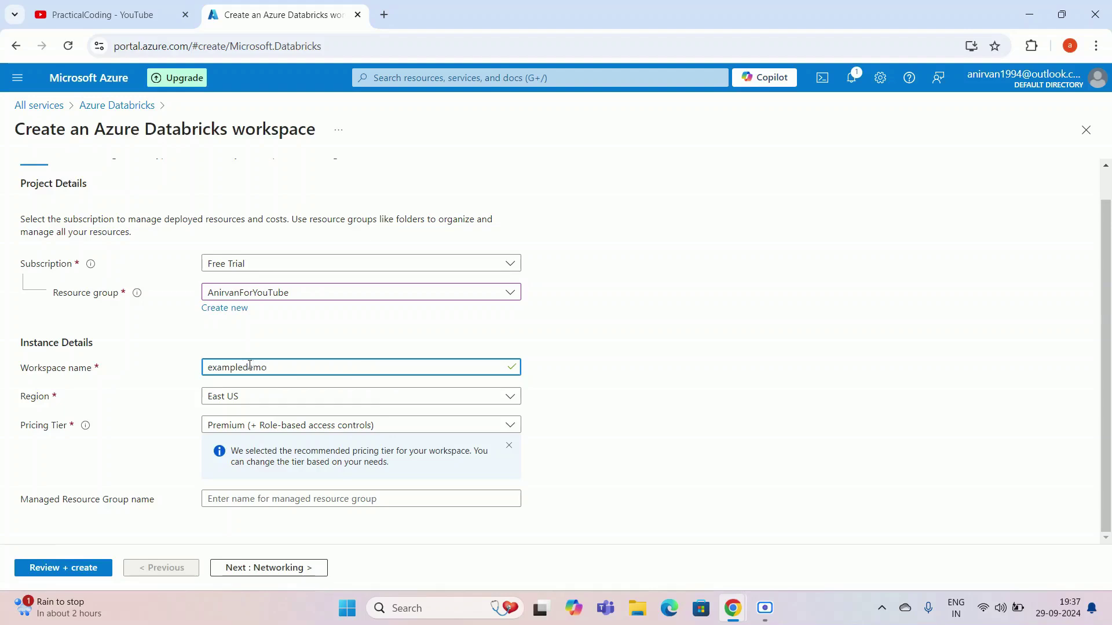
pyautogui.click(807, 360)
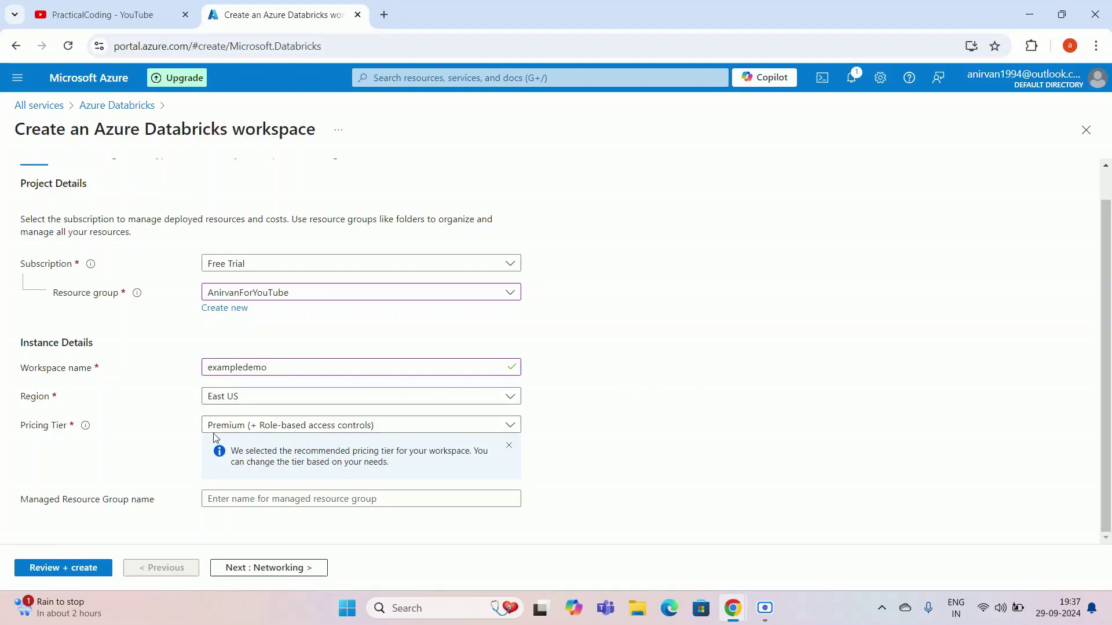
# Step: Review the available pricing tier options and the managed resource group name setting
pyautogui.click(394, 432)
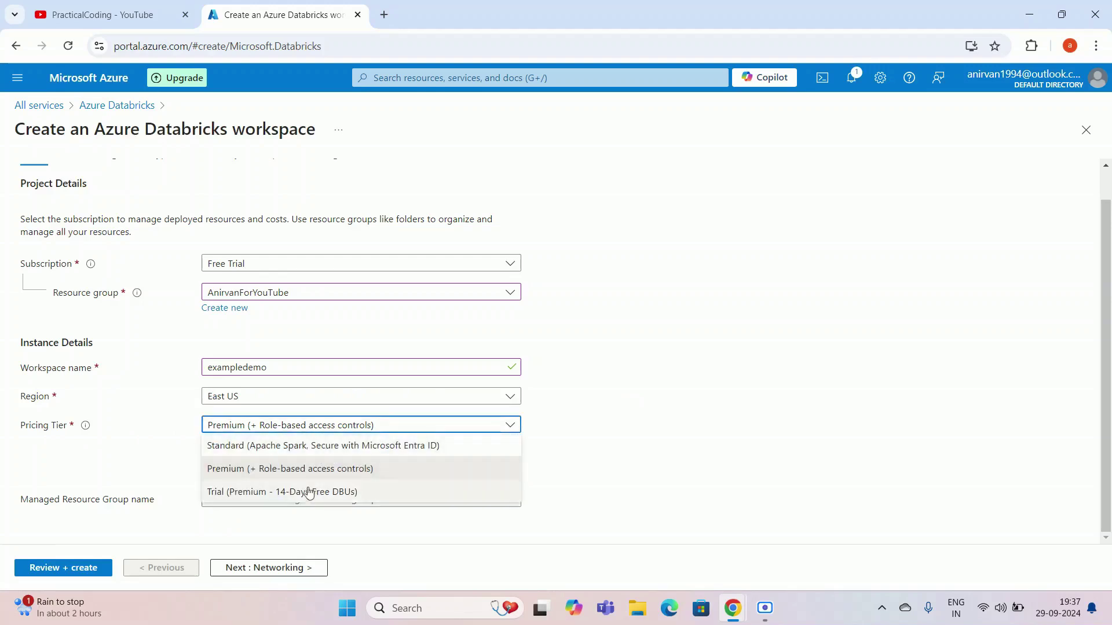
pyautogui.click(747, 410)
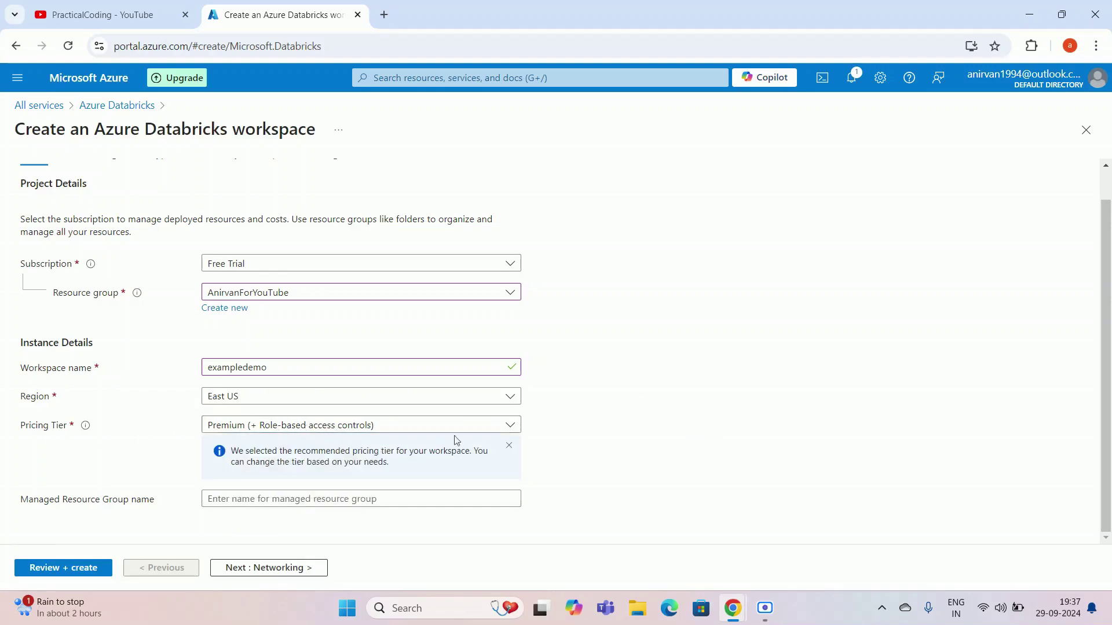
pyautogui.click(381, 433)
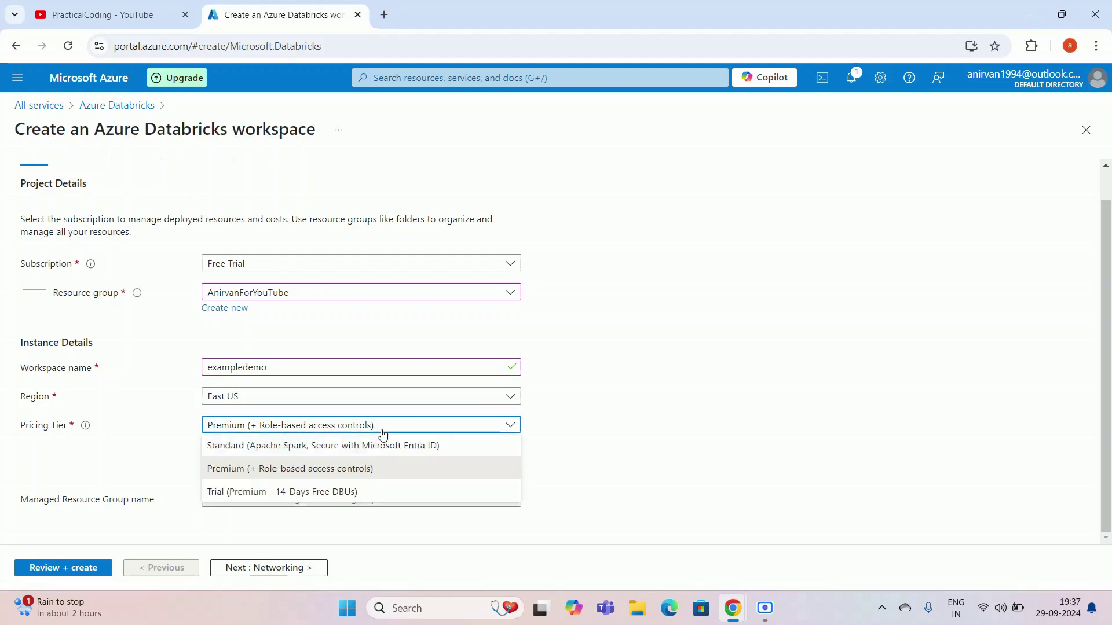
pyautogui.click(669, 401)
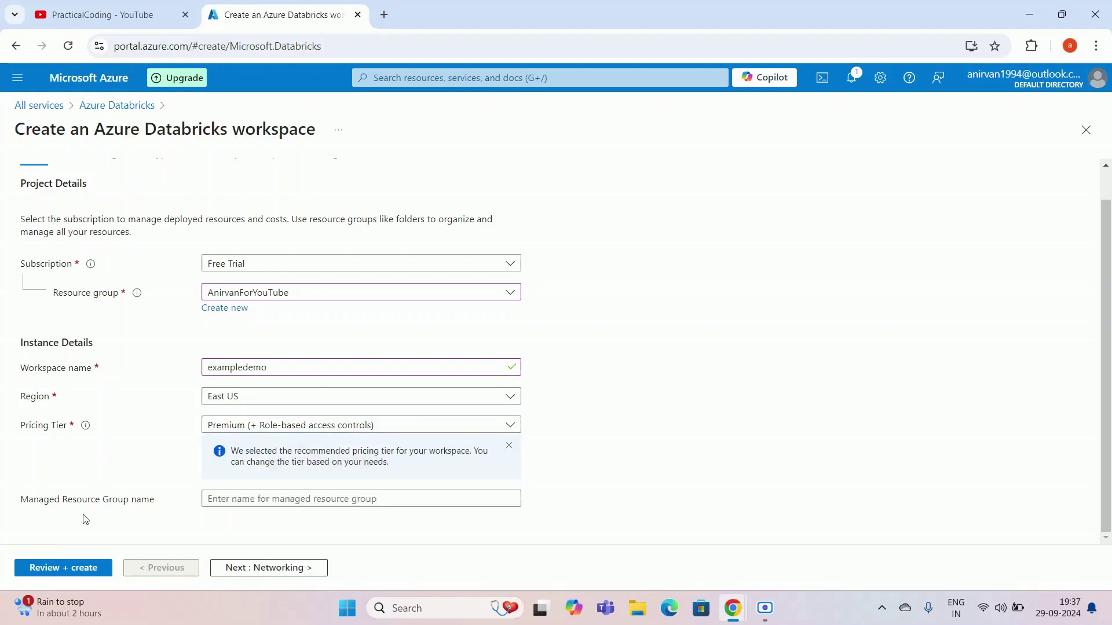
pyautogui.moveTo(150, 499); pyautogui.dragTo(25, 503)
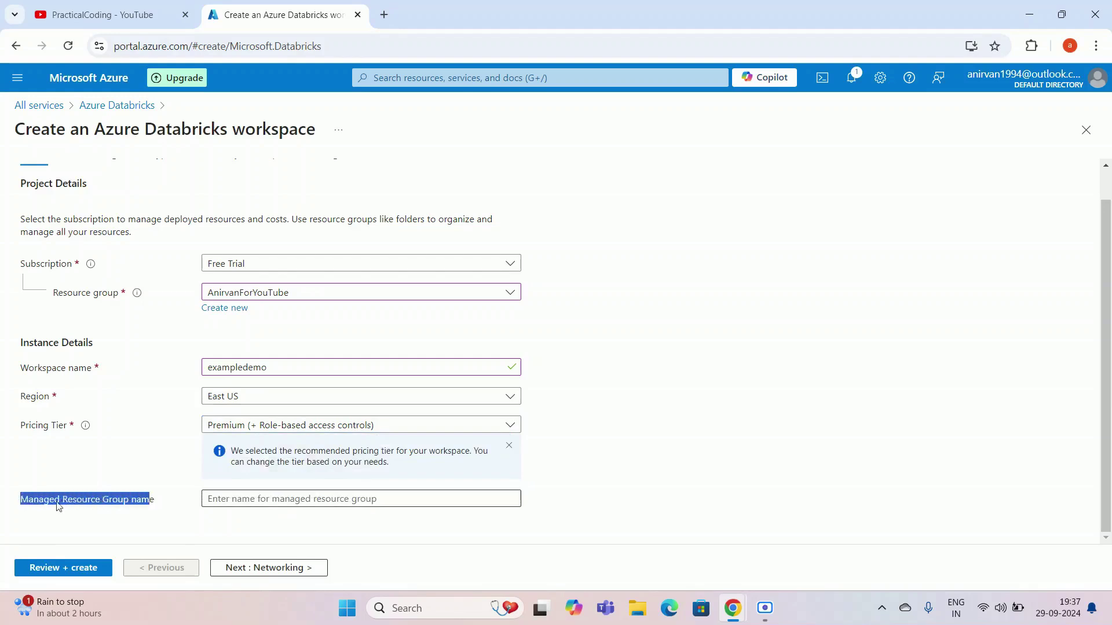
pyautogui.click(56, 502)
pyautogui.click(767, 514)
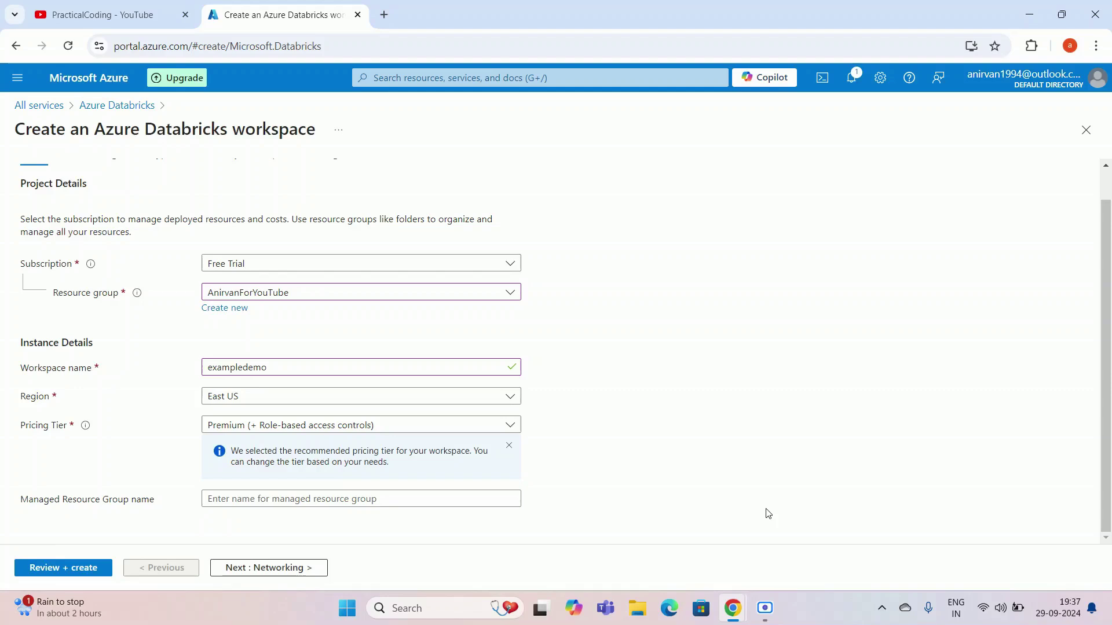
# Step: Go through the networking, encryption, security and tags settings with their defaults and bring up the workspace's final review summary
pyautogui.click(294, 567)
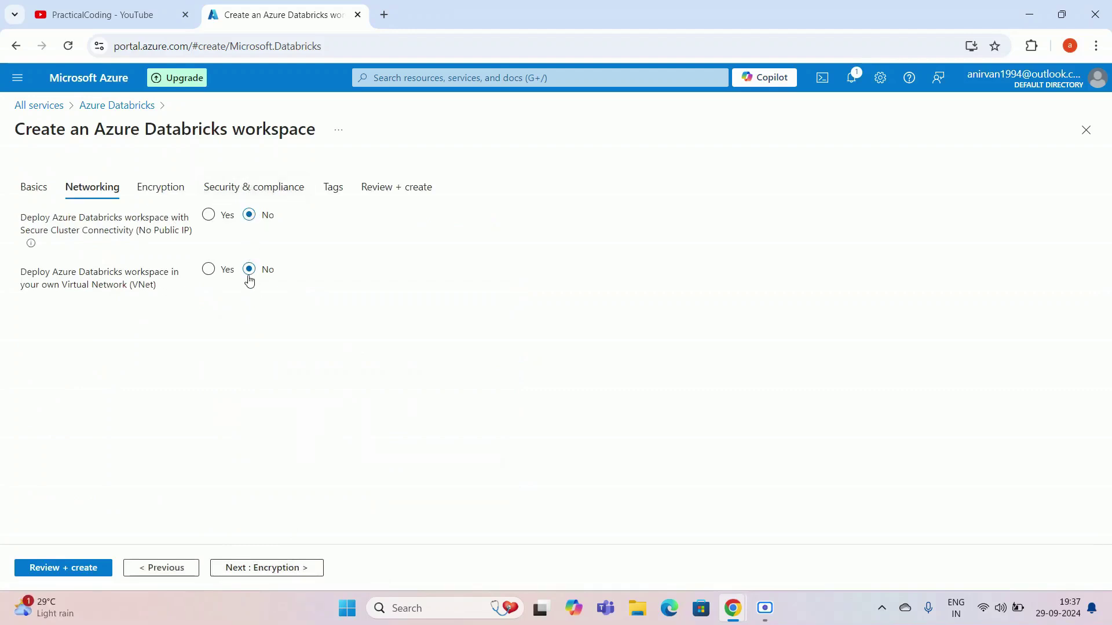
pyautogui.click(273, 571)
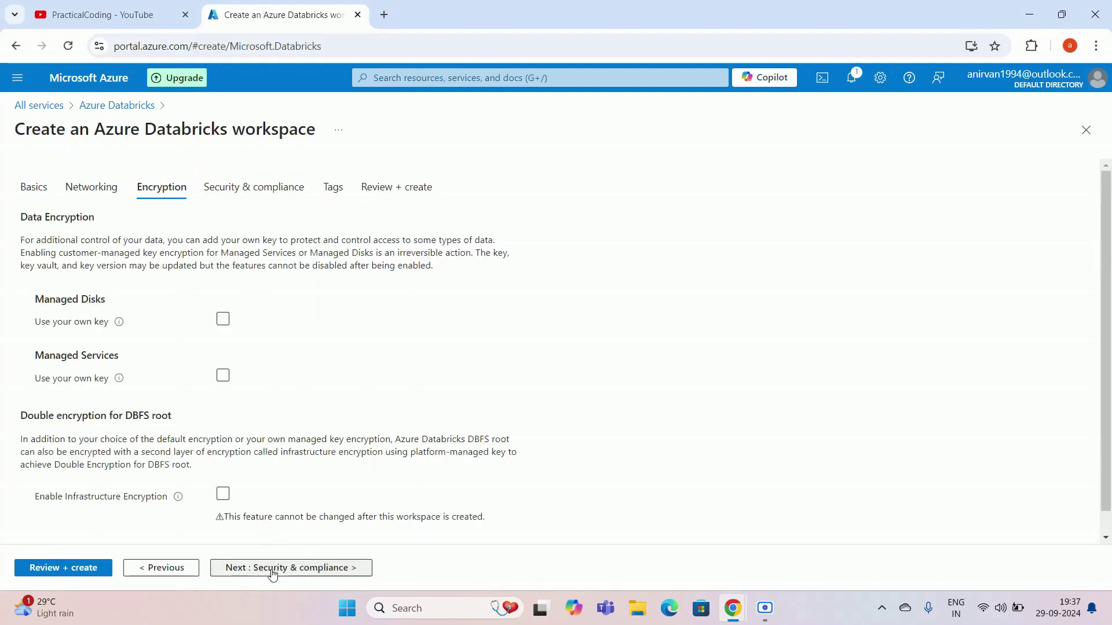
pyautogui.scroll(-1, 403, 348)
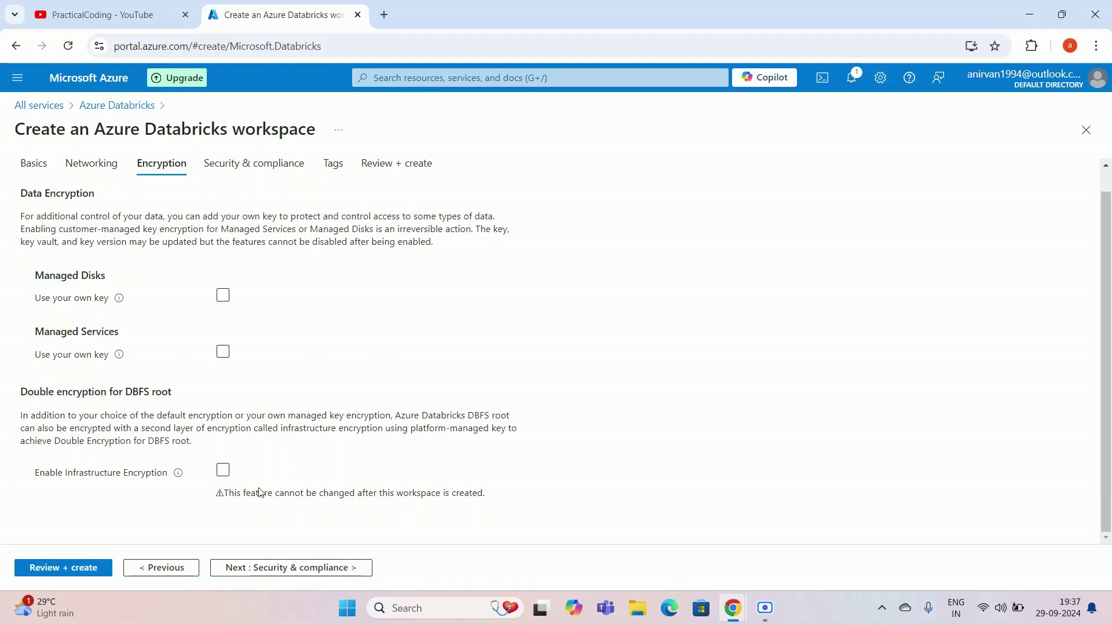
pyautogui.click(300, 569)
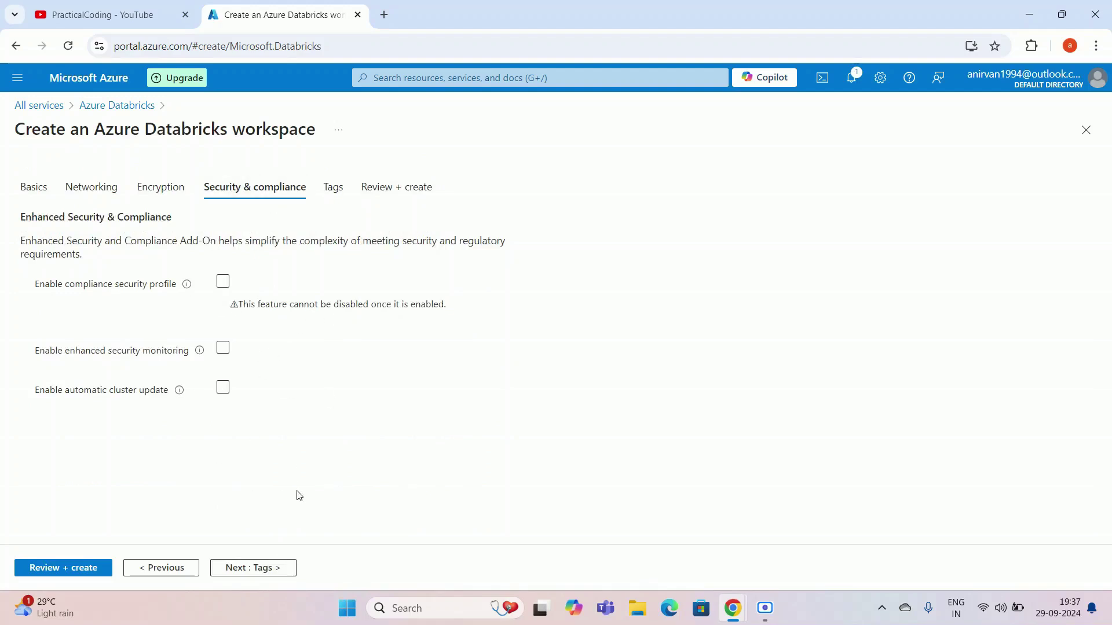
pyautogui.click(248, 568)
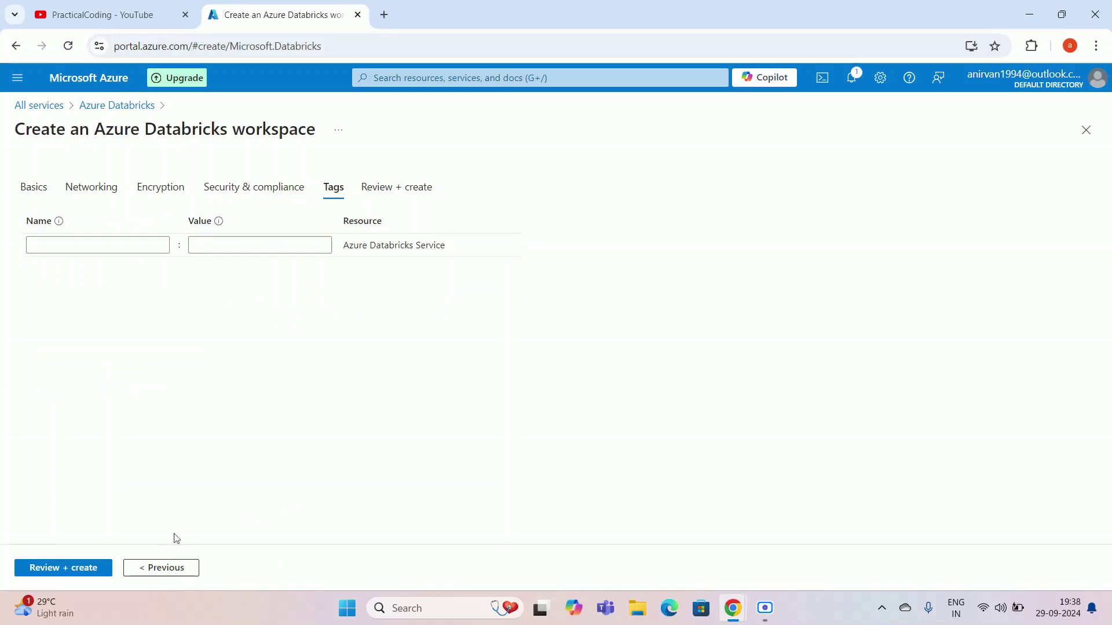
pyautogui.click(58, 570)
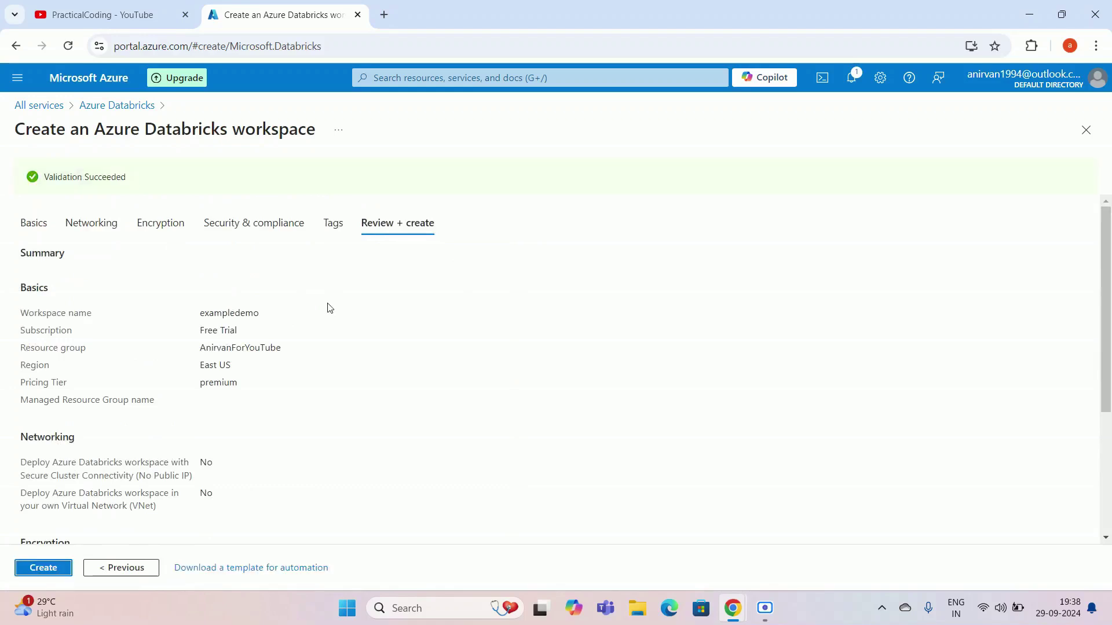
# Step: Check the rest of the exampledemo review summary and create the Databricks workspace
pyautogui.moveTo(51, 174); pyautogui.dragTo(145, 182)
pyautogui.click(158, 182)
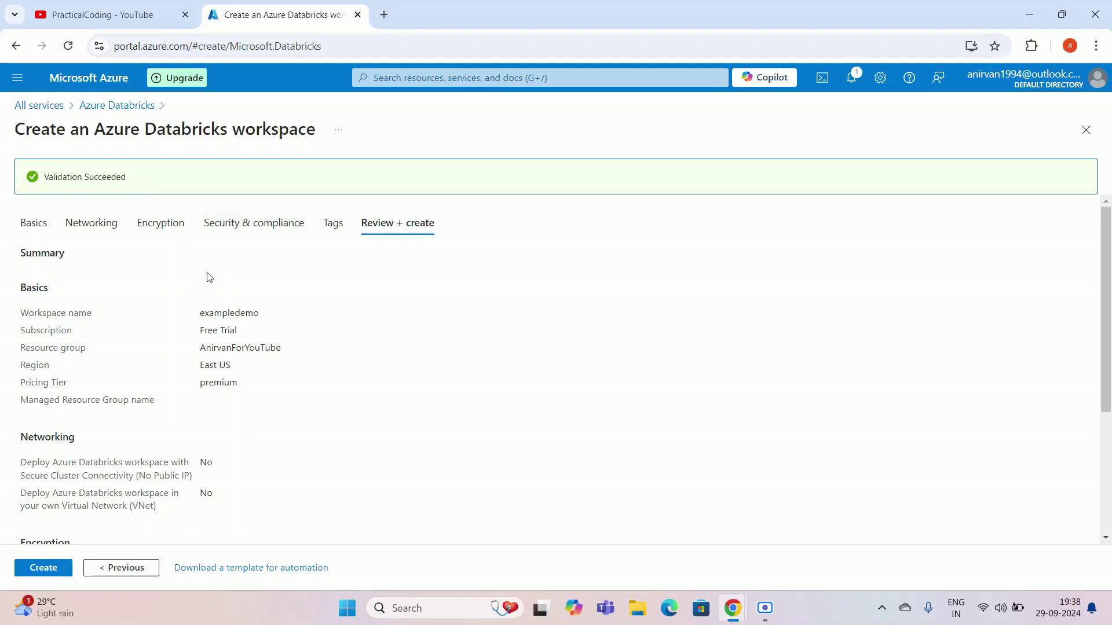
pyautogui.scroll(-3, 205, 343)
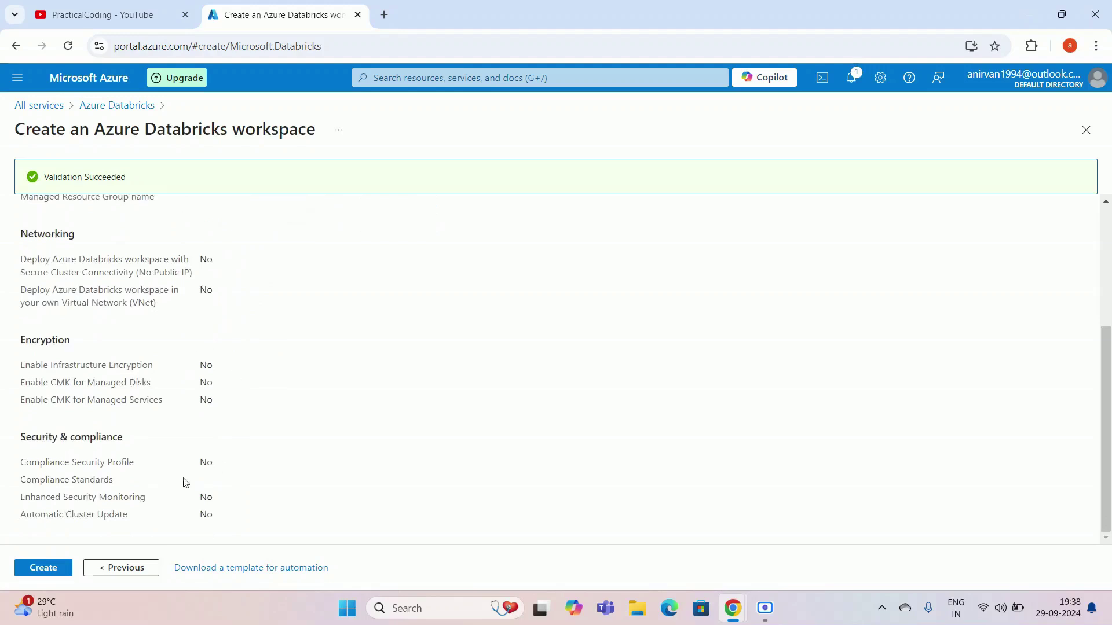
pyautogui.click(60, 568)
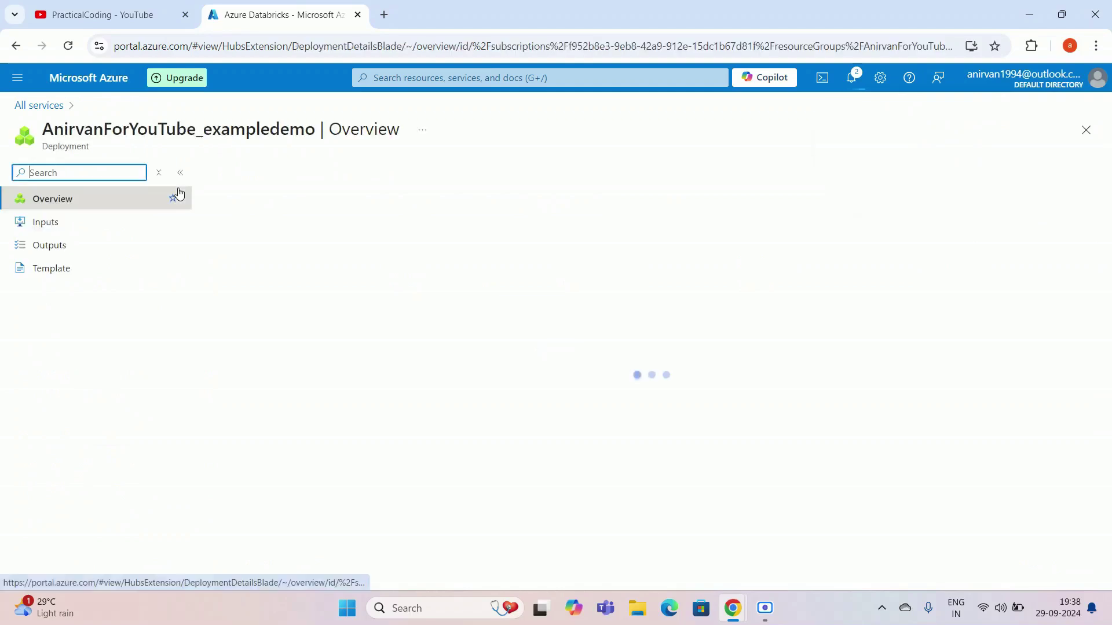
# Step: Return to the portal home page and check the deployment's progress in the notifications
pyautogui.click(102, 87)
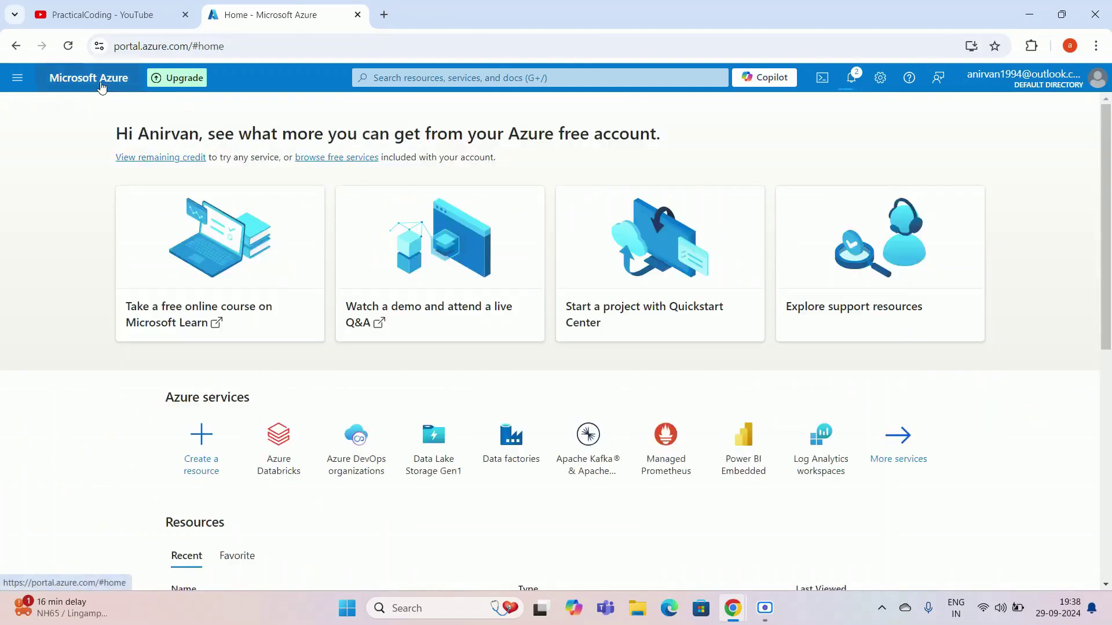
pyautogui.click(851, 77)
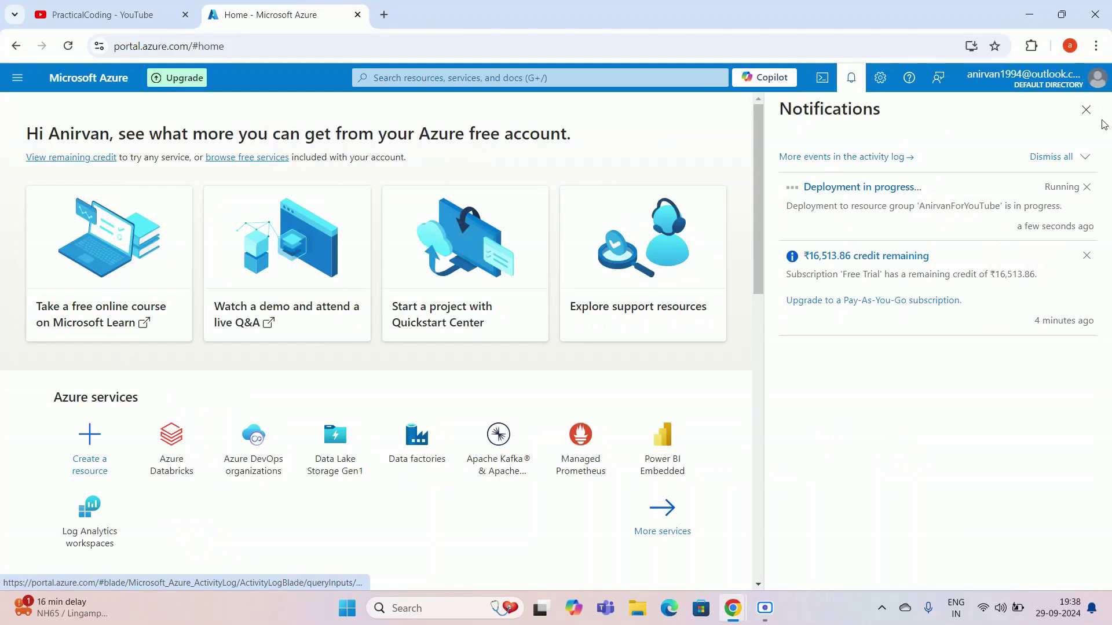
pyautogui.click(1086, 109)
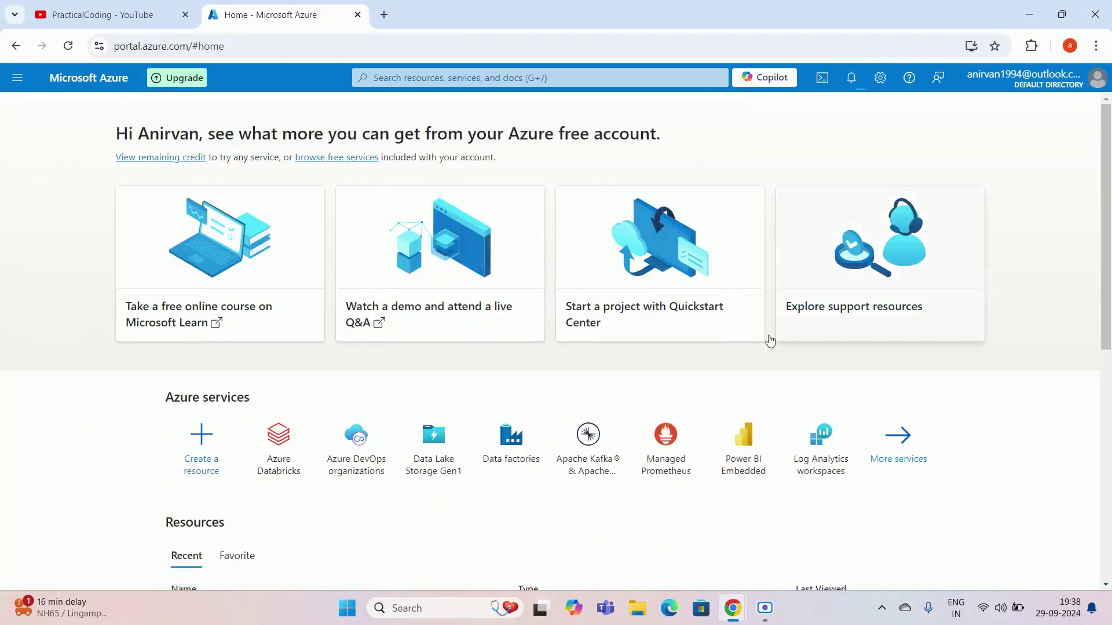
# Step: Bring up the list of Azure Databricks workspaces and check the deployment notifications again
pyautogui.click(277, 458)
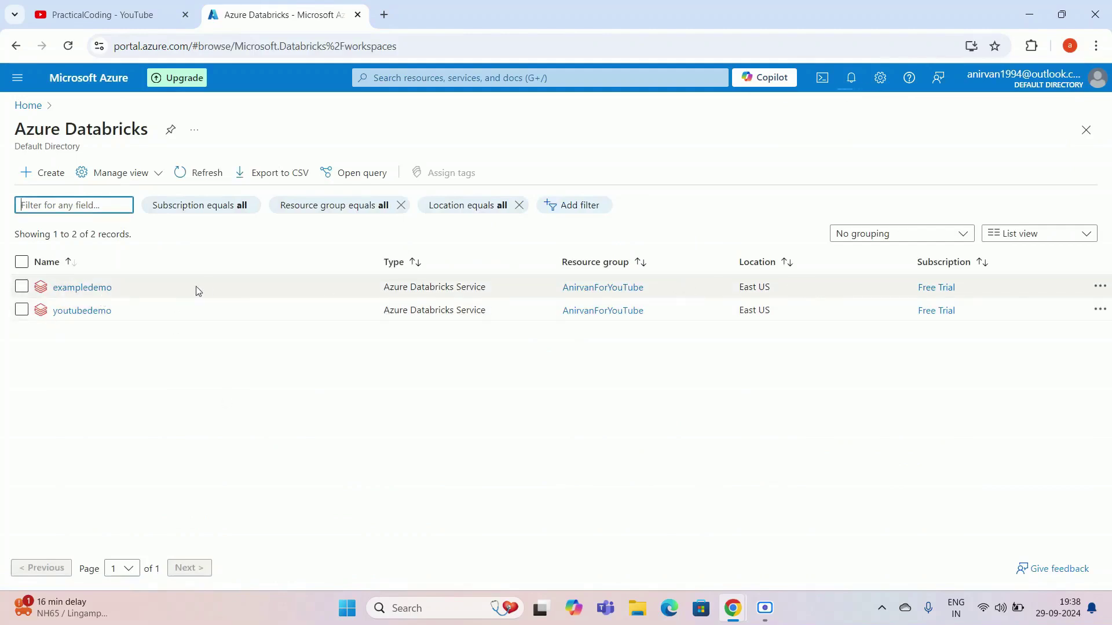
pyautogui.click(861, 84)
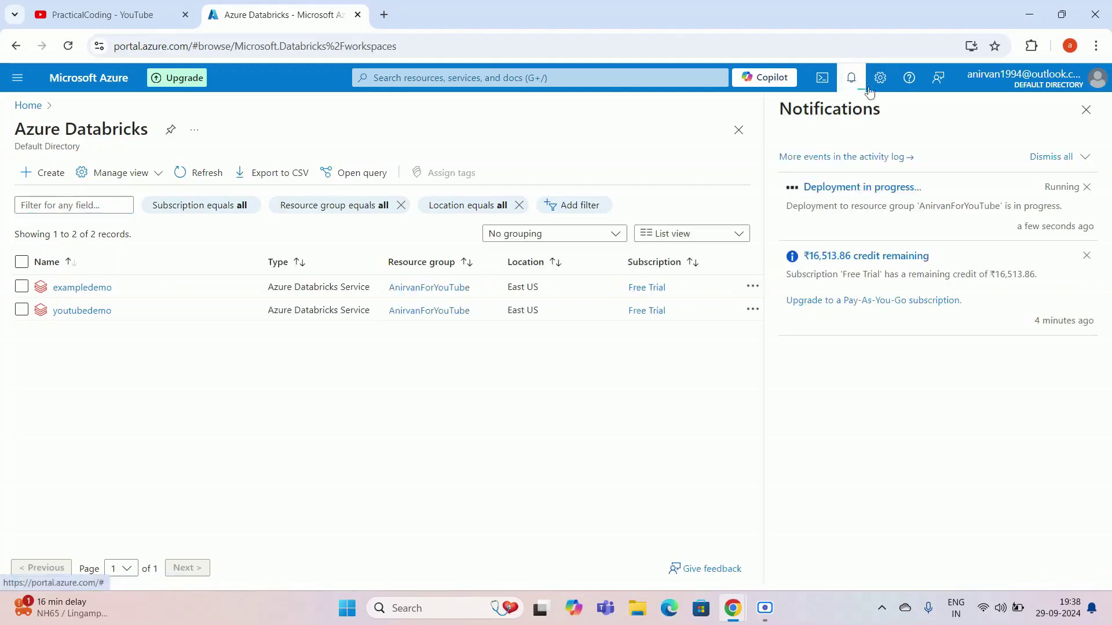
pyautogui.click(1084, 110)
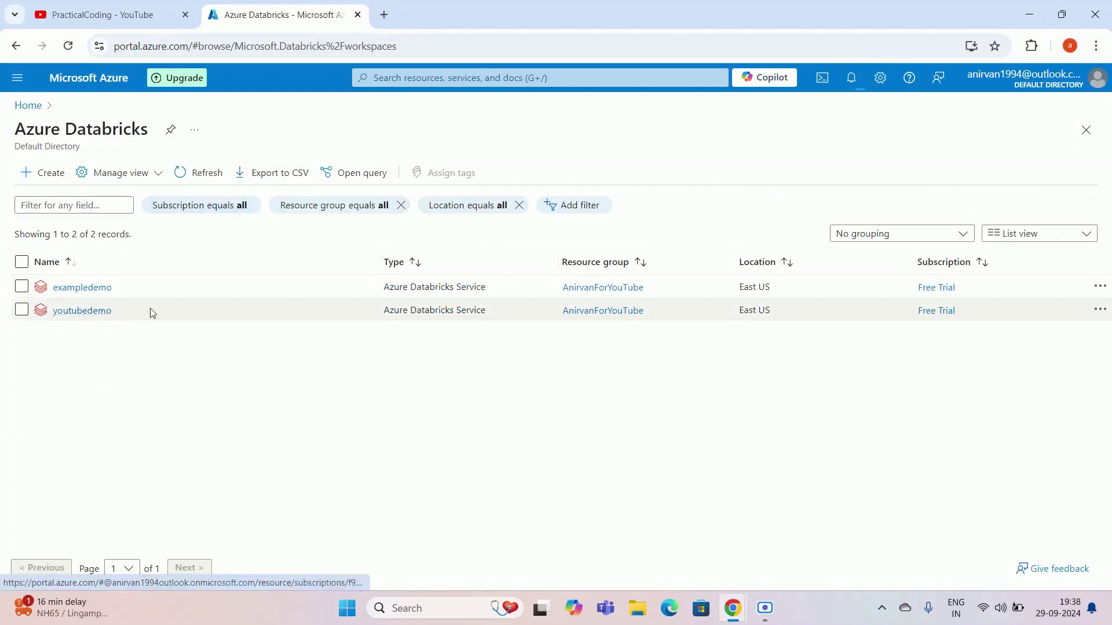
# Step: Open the existing youtubedemo Databricks resource and launch its workspace
pyautogui.click(98, 317)
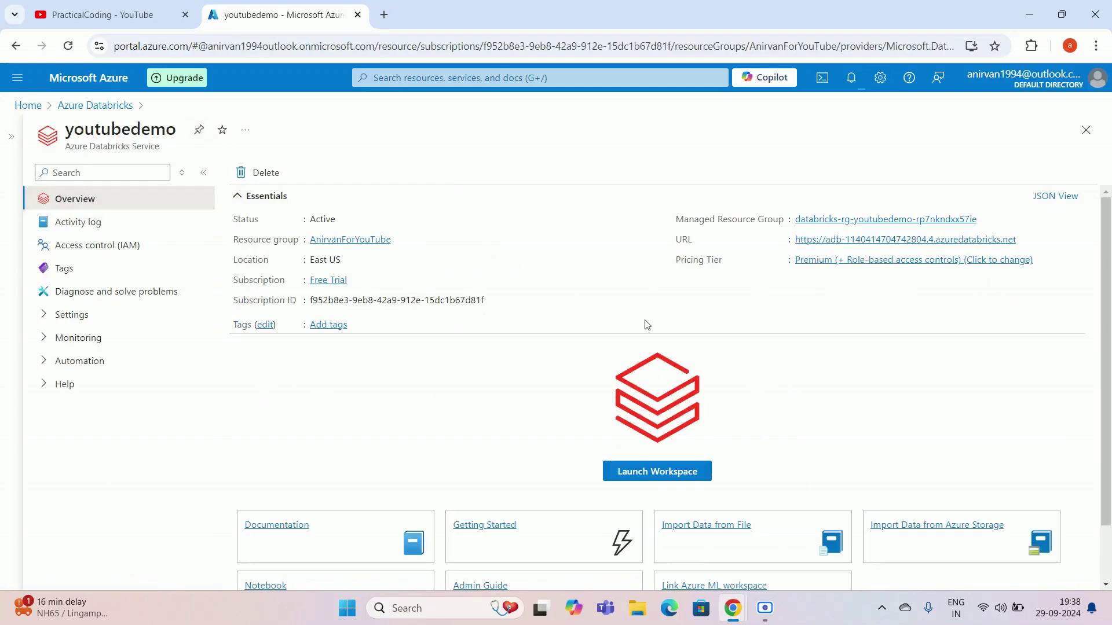
pyautogui.scroll(-1, 423, 355)
pyautogui.scroll(1, 436, 397)
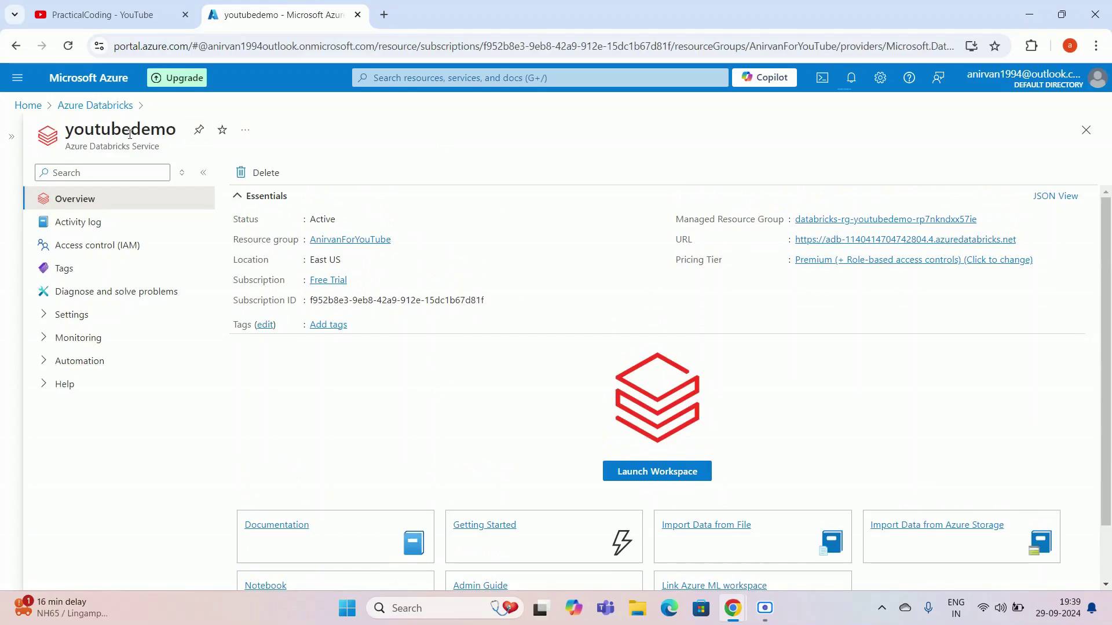
pyautogui.click(682, 478)
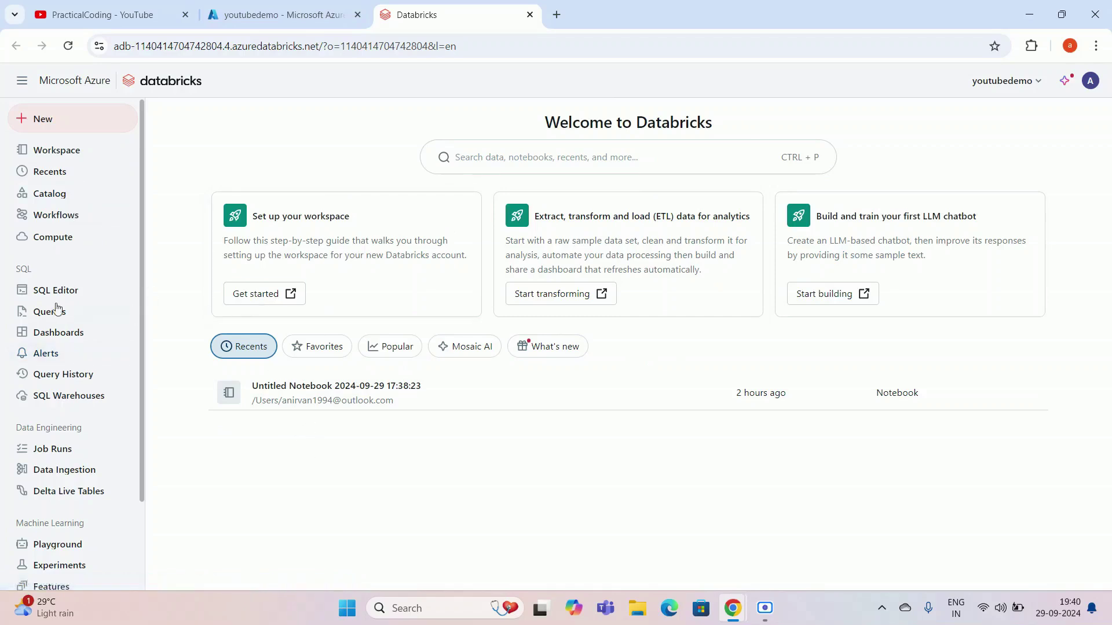
# Step: Go to the home folder of the Databricks workspace and view which item types can be created there
pyautogui.click(53, 149)
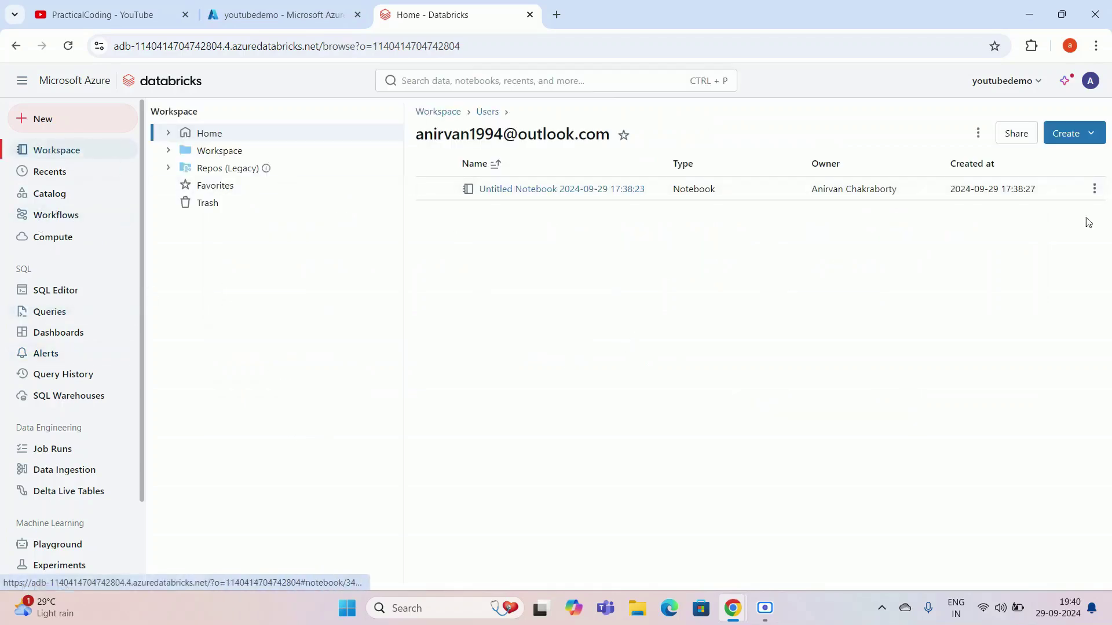
pyautogui.click(1069, 136)
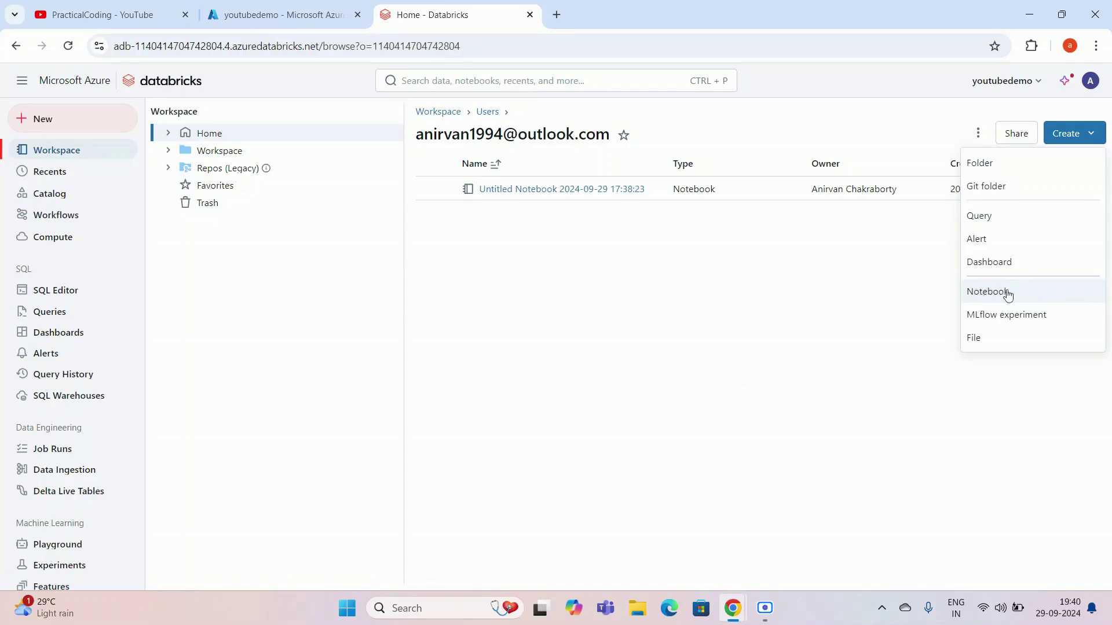
pyautogui.click(581, 291)
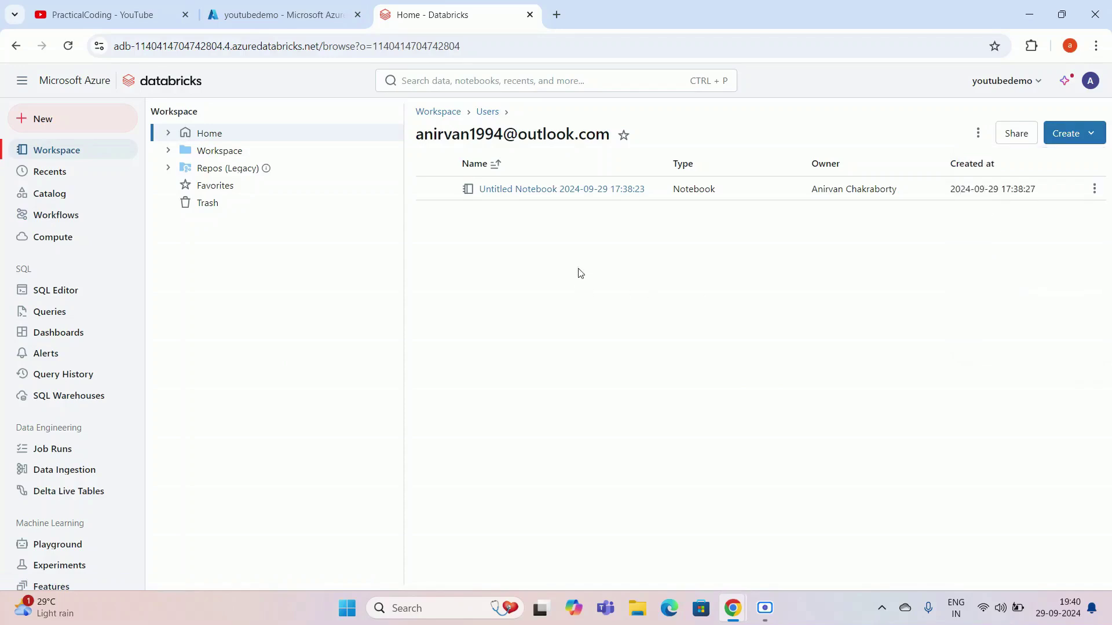
# Step: Open the existing untitled notebook and view its available compute resources
pyautogui.click(570, 189)
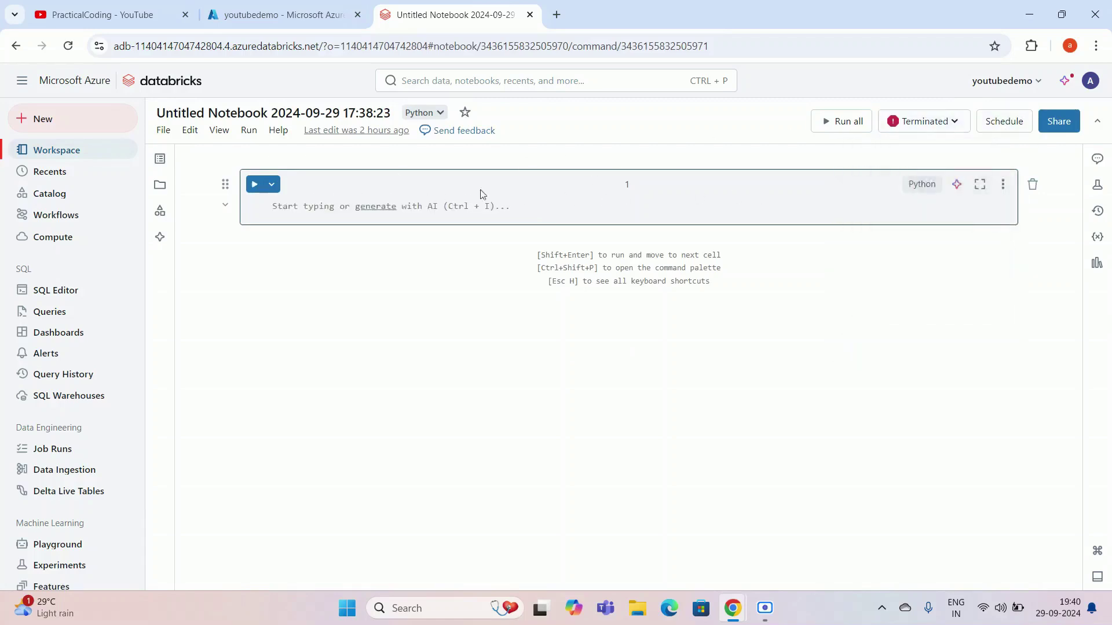
pyautogui.click(953, 122)
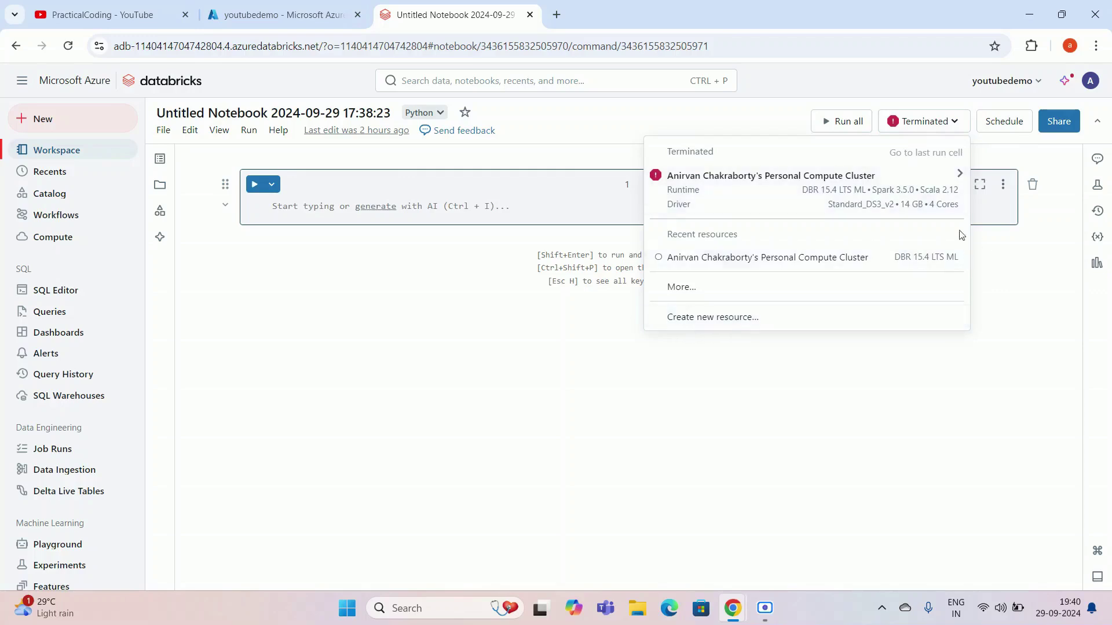
pyautogui.click(306, 283)
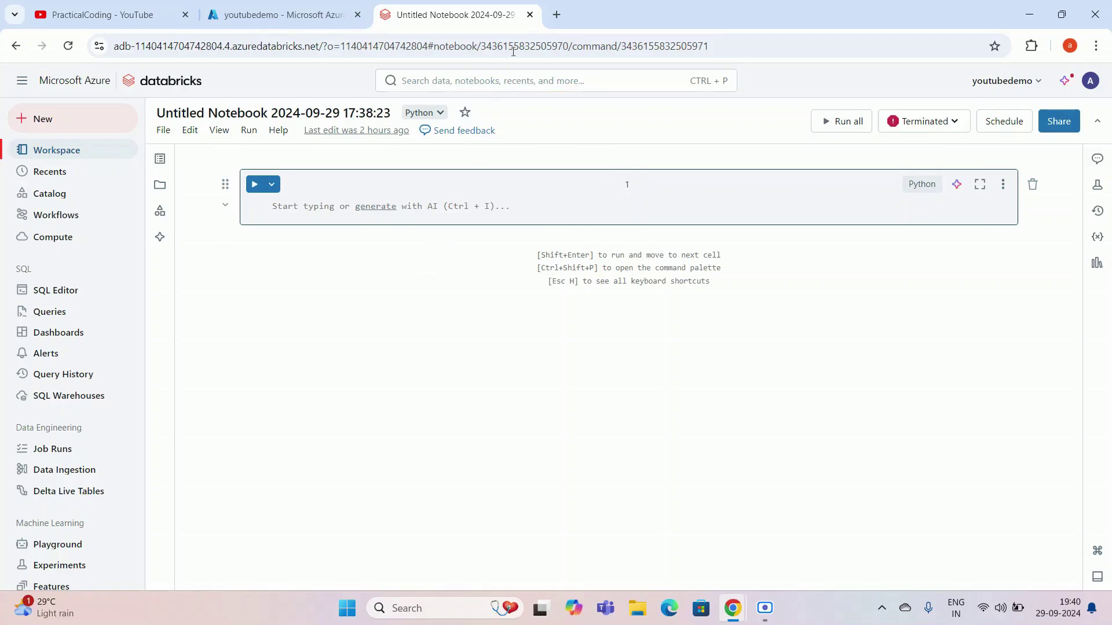
# Step: Close the Databricks workspace and open the full list of Azure services from the portal home page
pyautogui.click(530, 15)
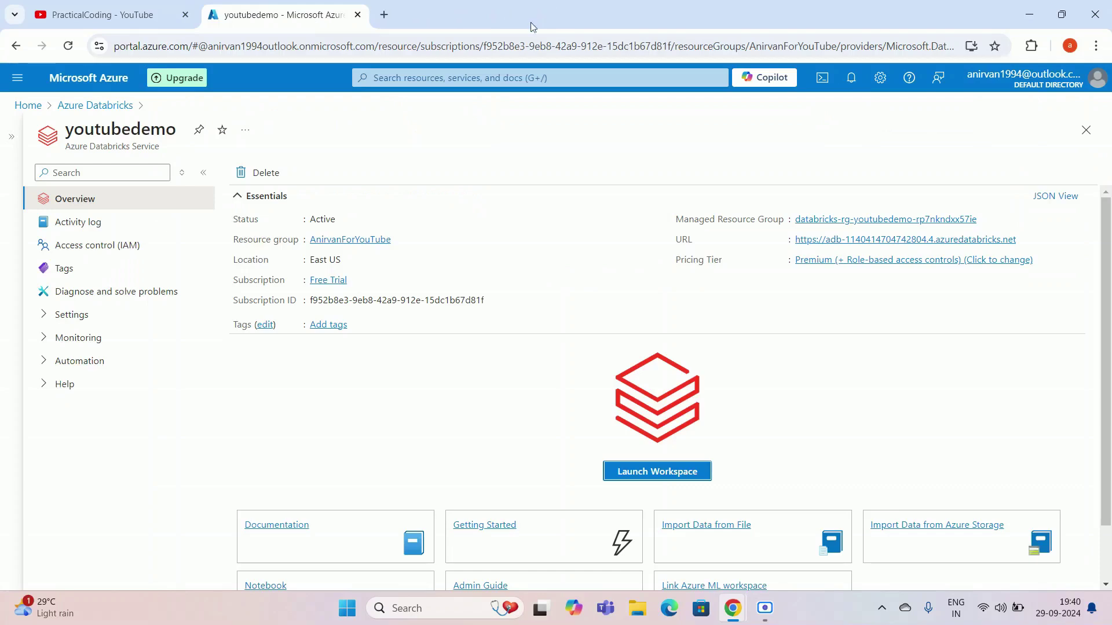
pyautogui.click(96, 89)
pyautogui.click(889, 456)
# Step: Look through the services in the Analytics category, including Data Shares, Azure Databricks and Data Catalog
pyautogui.scroll(-3, 367, 380)
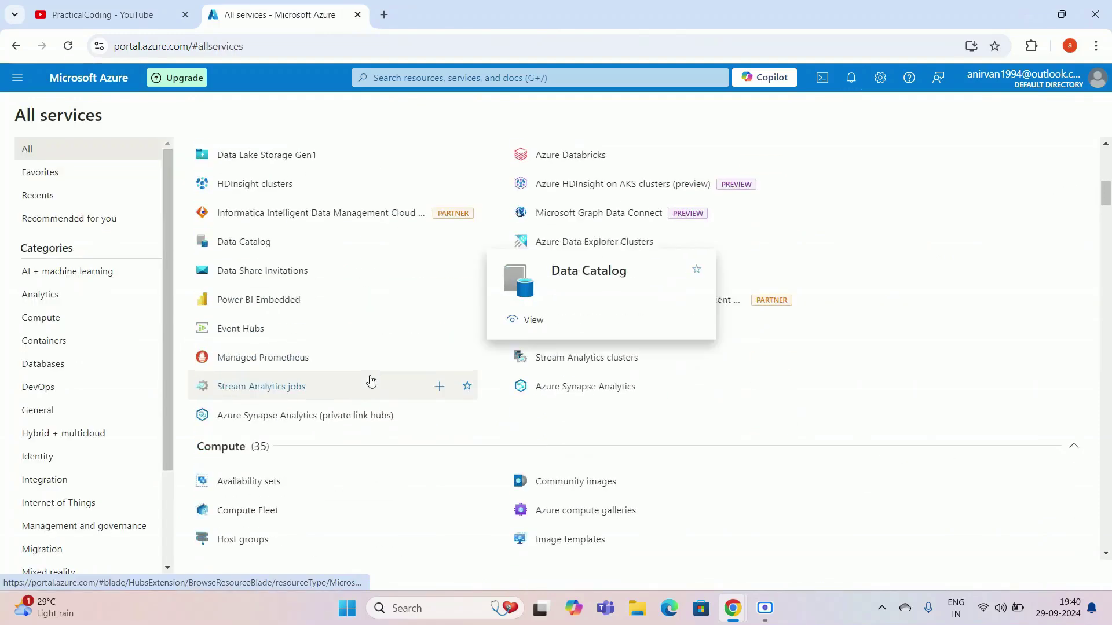
pyautogui.scroll(1, 392, 455)
pyautogui.scroll(2, 392, 454)
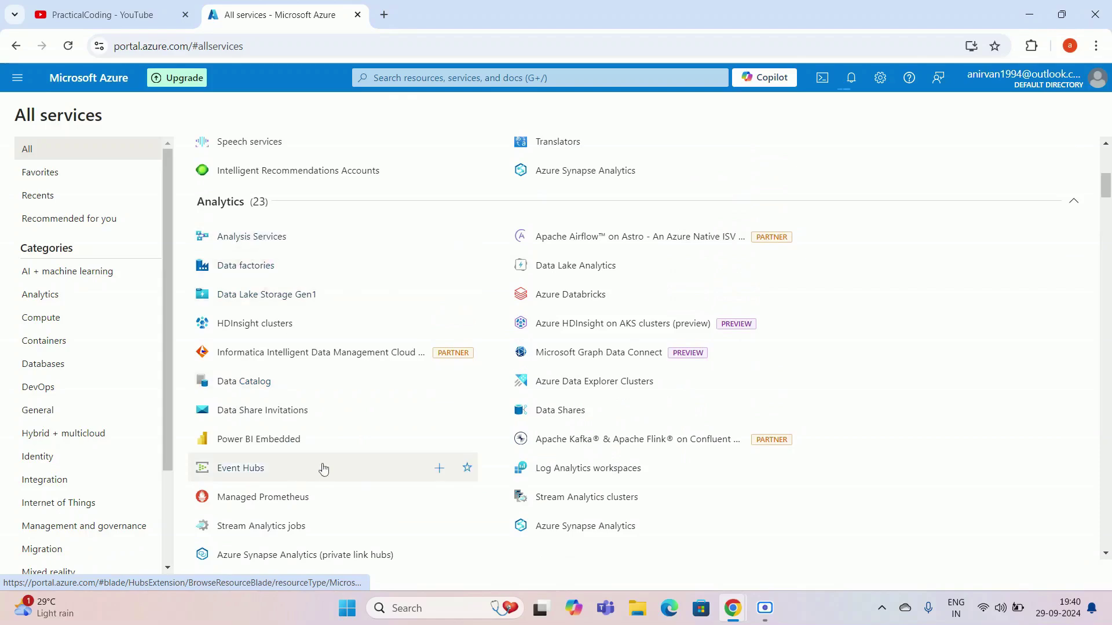
pyautogui.scroll(-1, 335, 369)
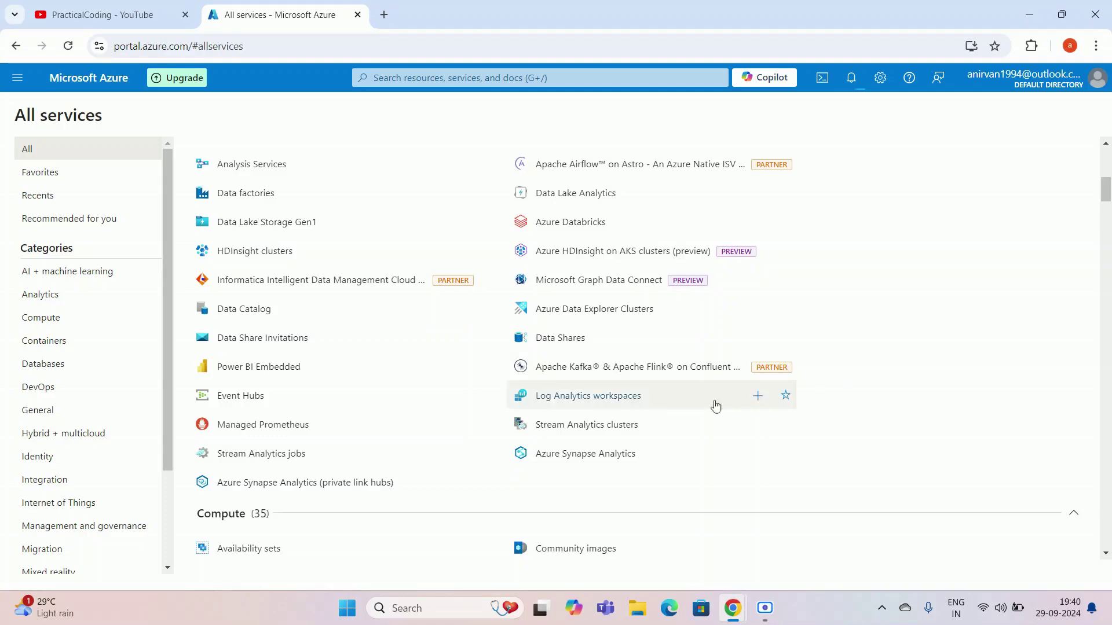
pyautogui.scroll(2, 531, 404)
pyautogui.scroll(-2, 373, 352)
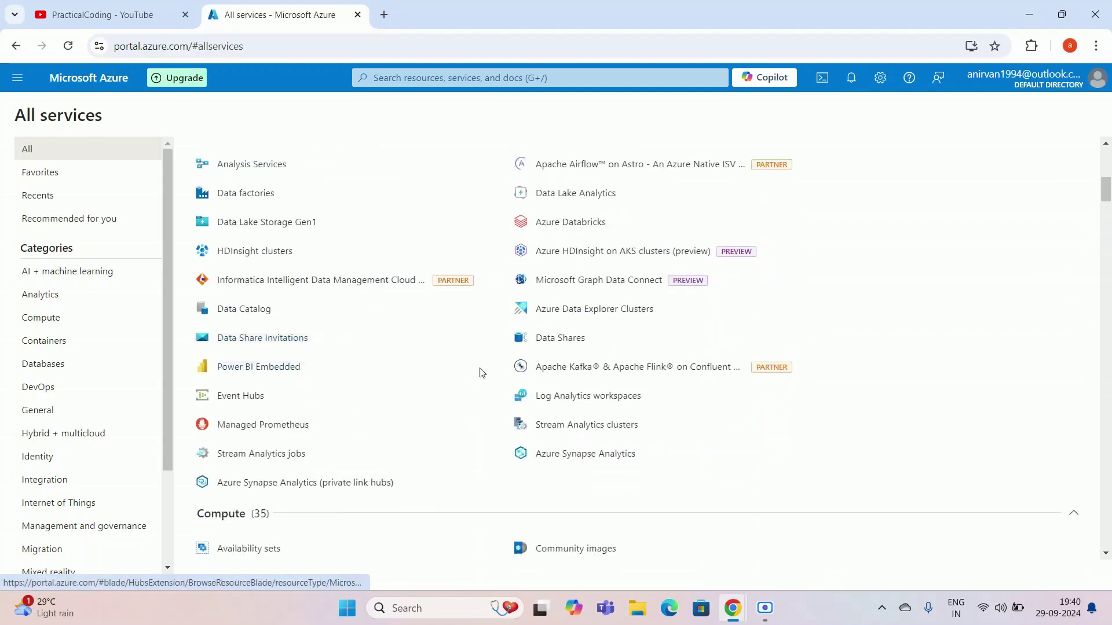
pyautogui.scroll(1, 482, 372)
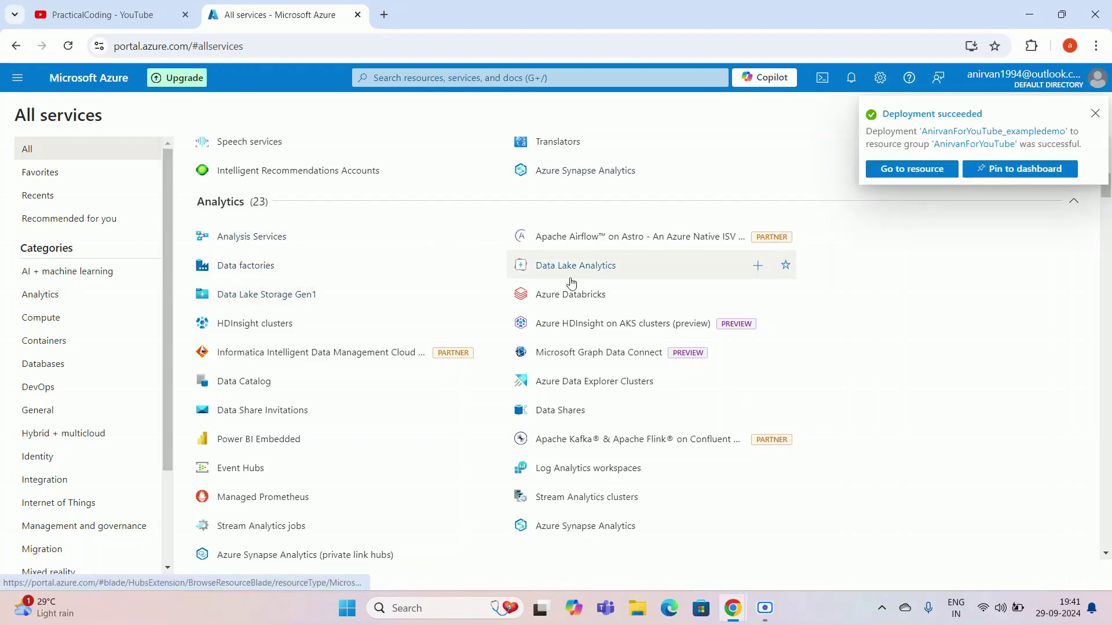
pyautogui.moveTo(437, 353)
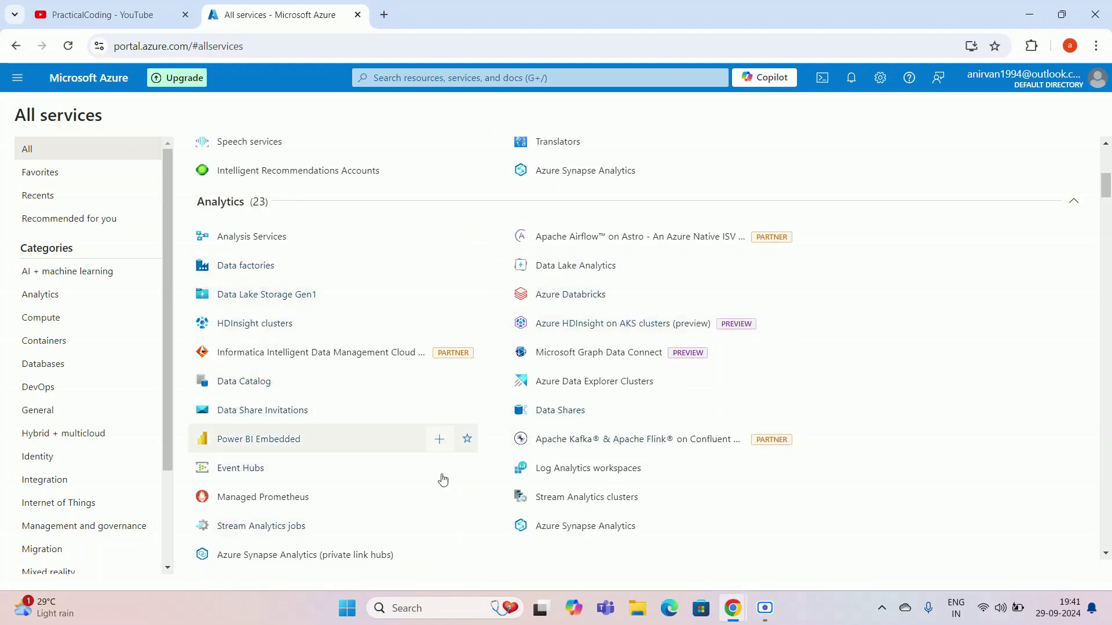
pyautogui.moveTo(529, 403)
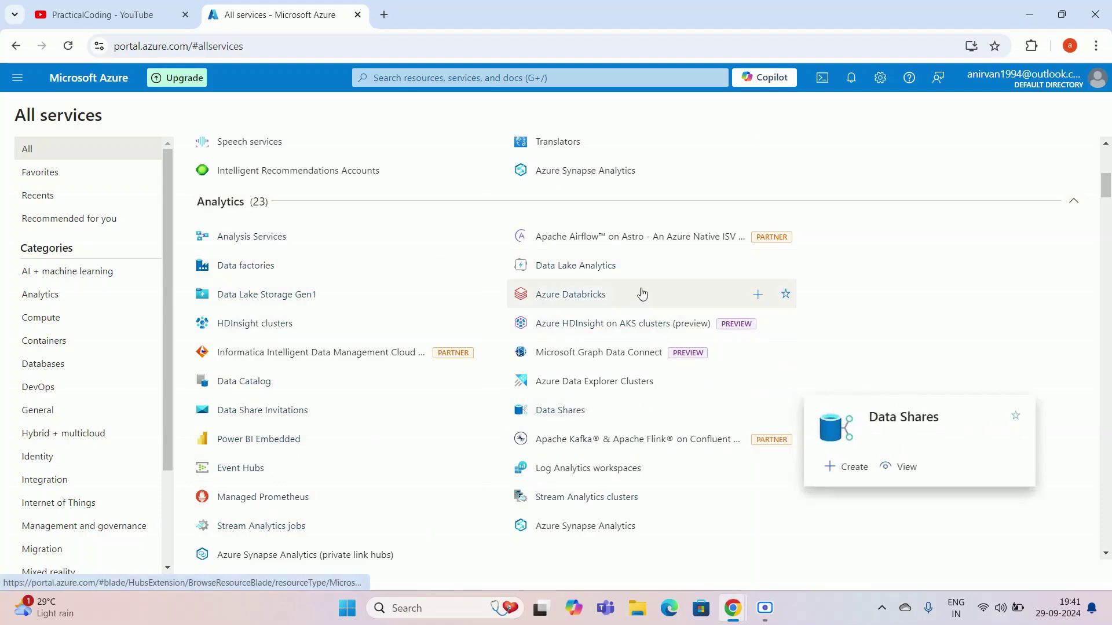
pyautogui.moveTo(639, 292)
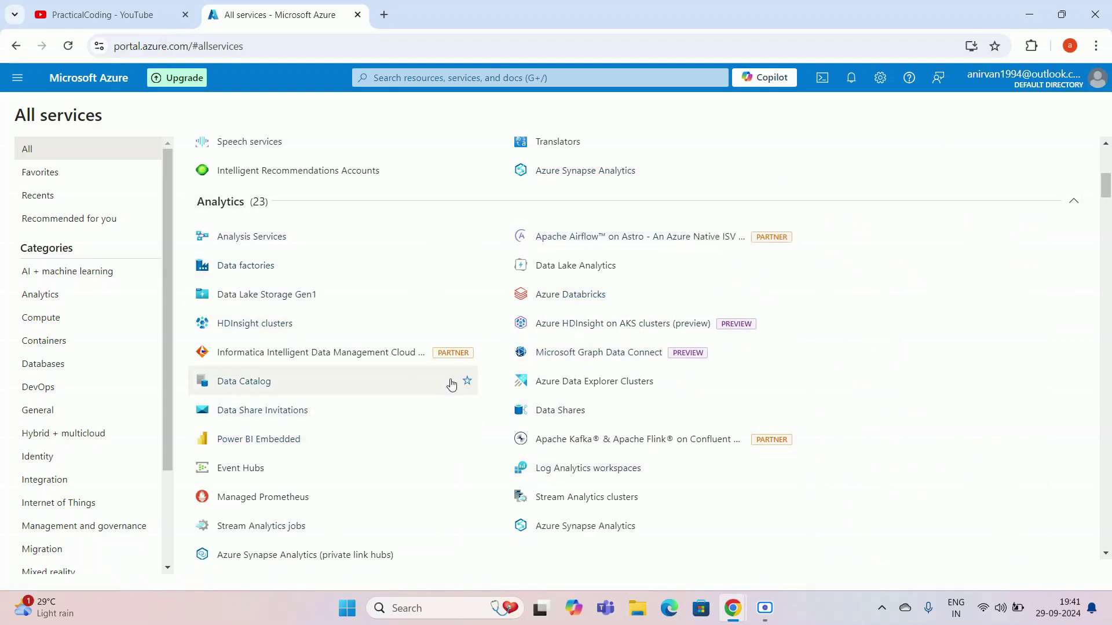
pyautogui.moveTo(451, 384)
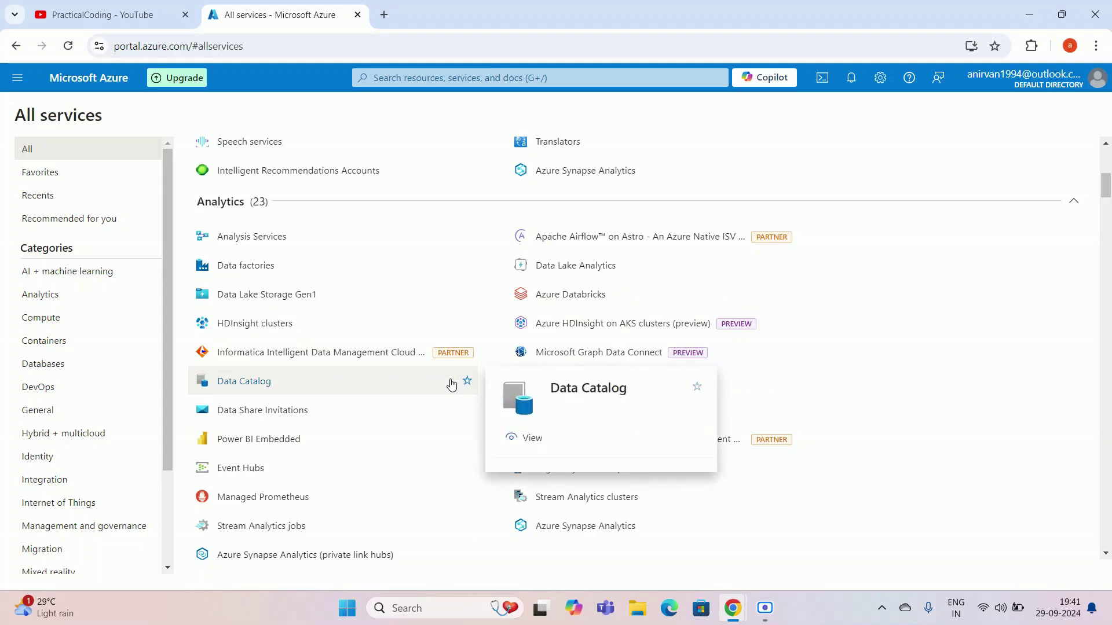